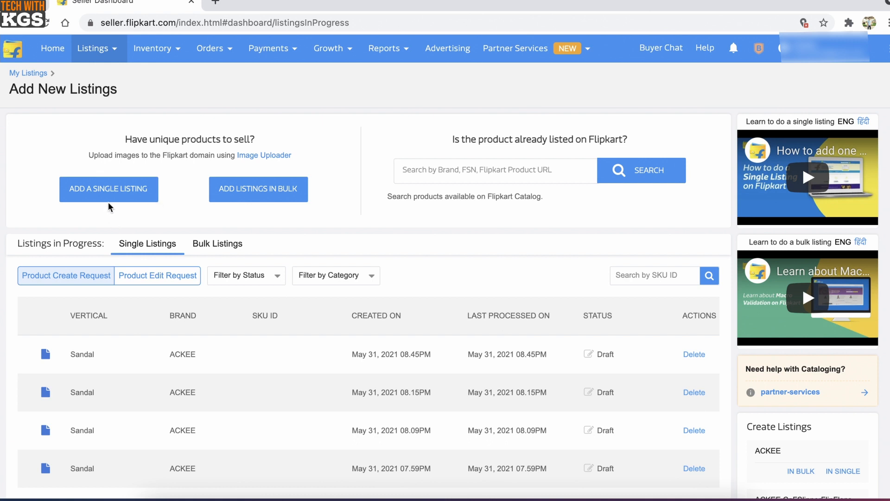
Start a single listing and choose the vertical Footwear & Accessories / Footwear / Sandal by searching categories for "footwear".
left_click(113, 199)
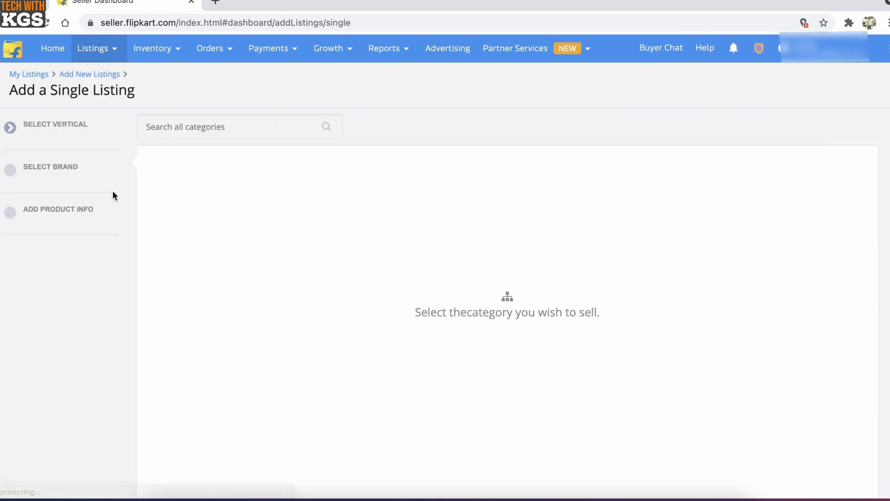
left_click(221, 126)
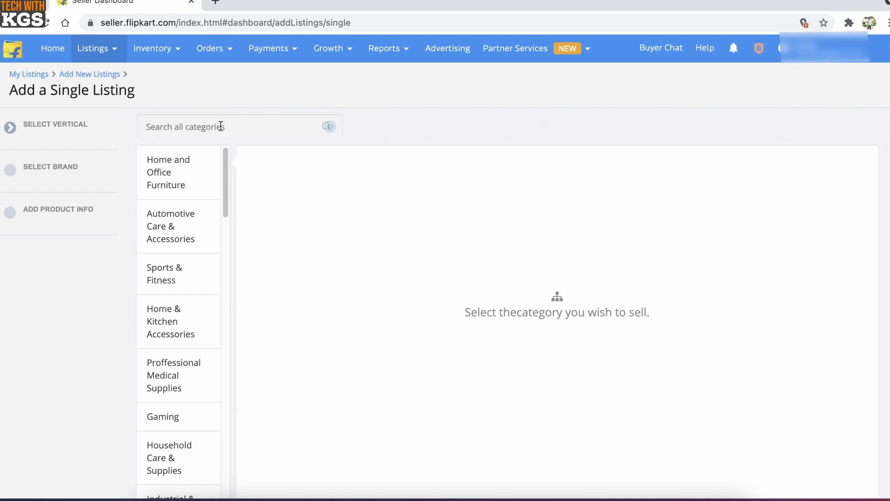
type("footwear")
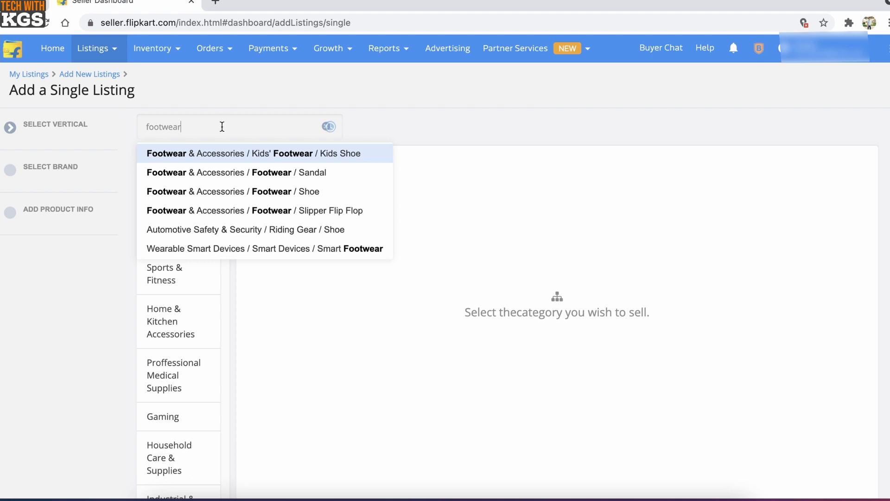
left_click(279, 178)
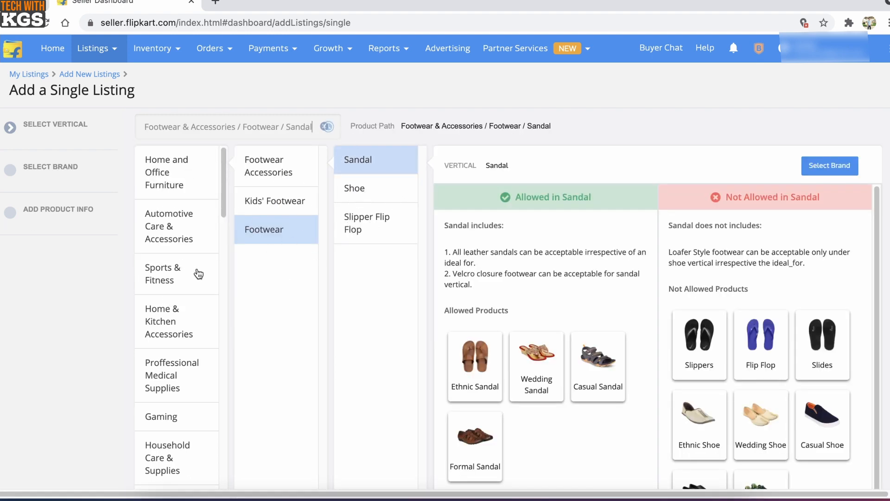
Select the recently used brand ACKEE for the sandal and create a new listing under it.
left_click(829, 171)
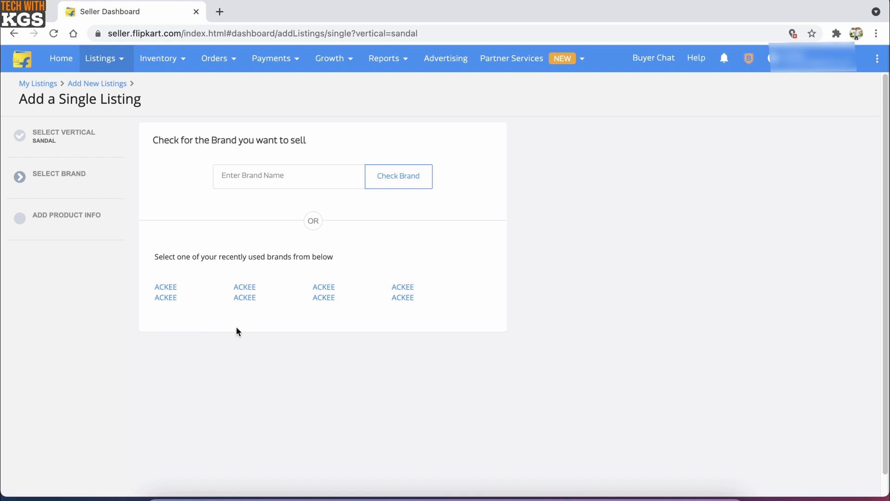
left_click(170, 294)
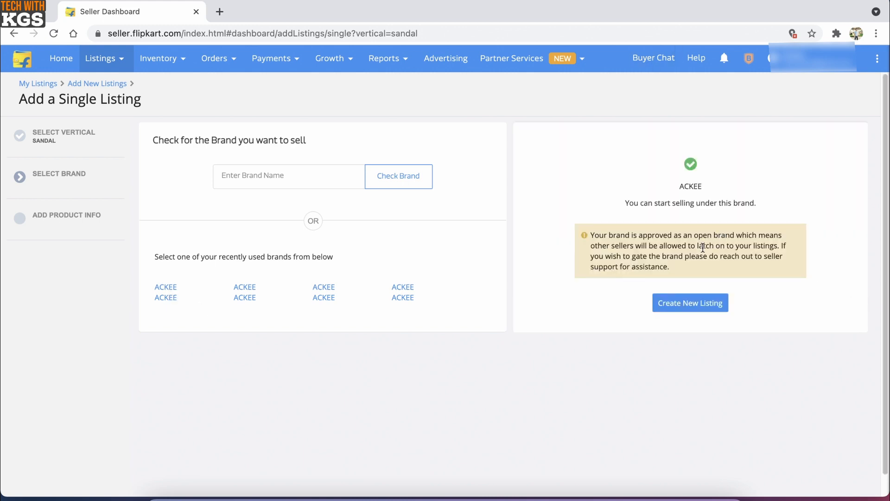
left_click(694, 308)
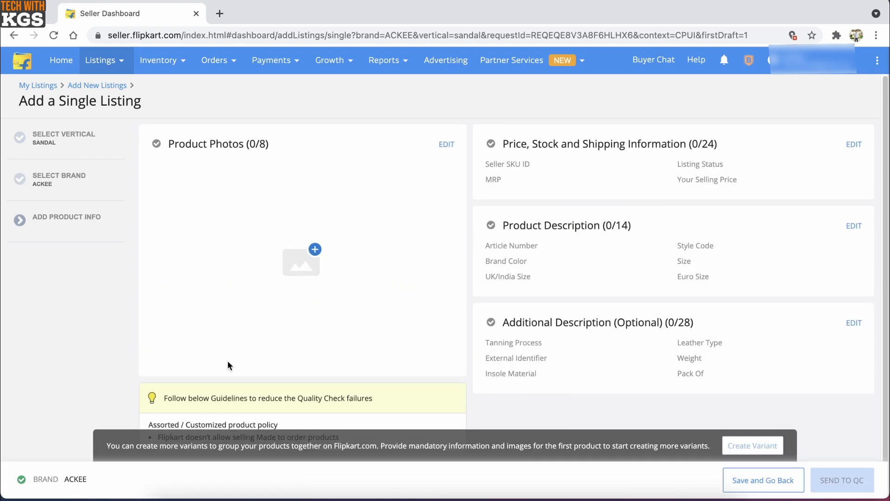
Review the product image requirements for the Diagonal, Tip & Heel and Front & Sole views, leaving without uploading photos.
left_click(315, 250)
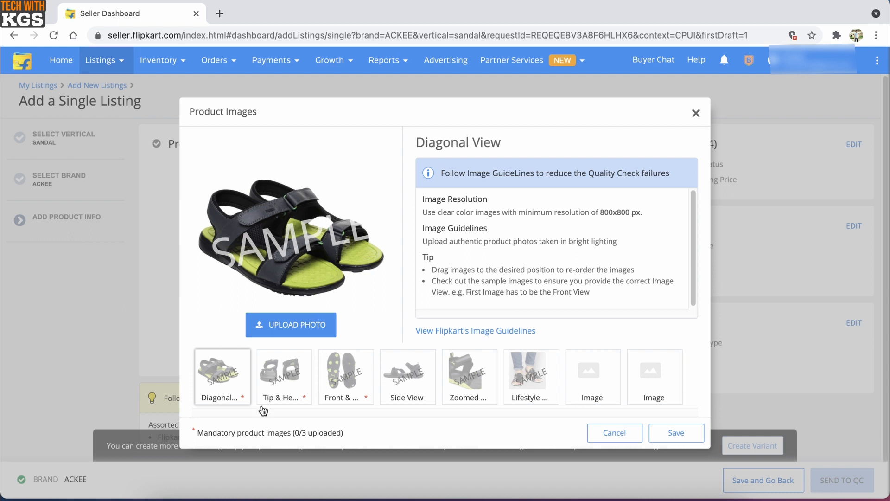
left_click(292, 388)
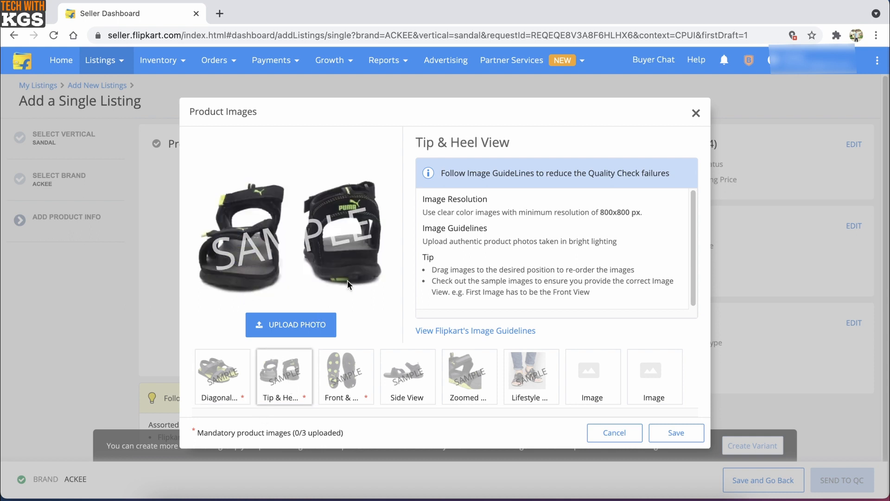
left_click(353, 385)
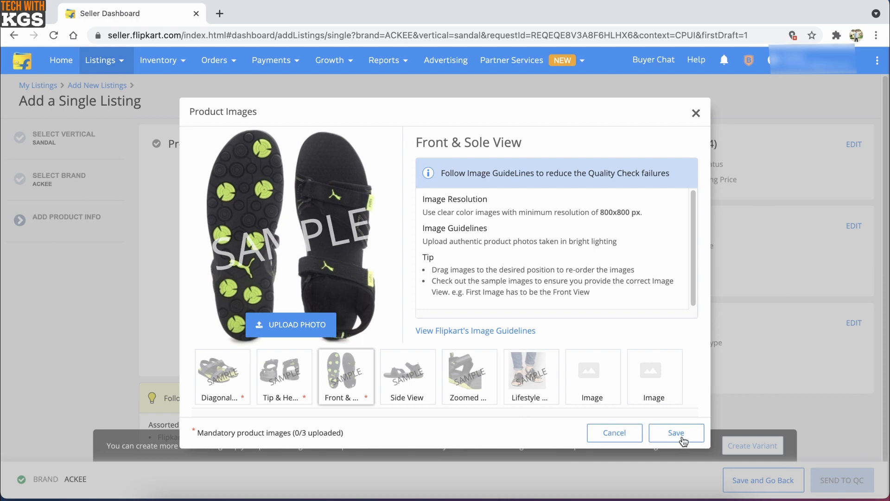
left_click(697, 114)
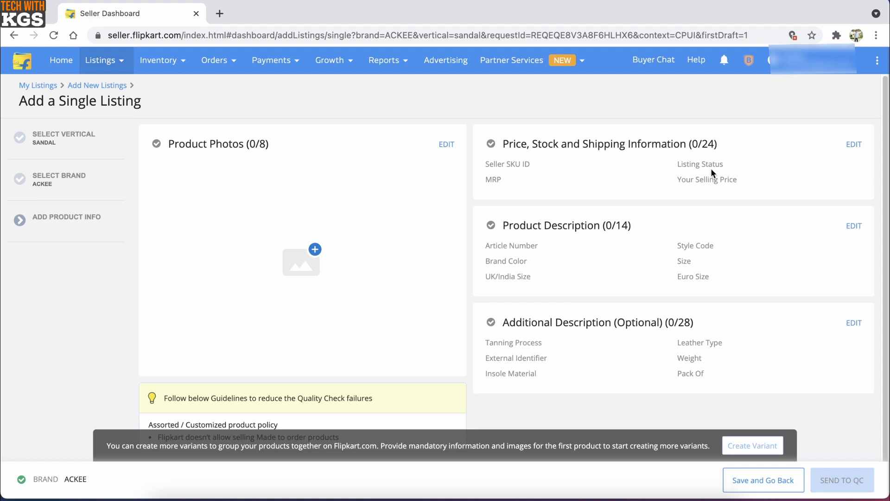
Open the price, stock and shipping information for editing and set the listing status to Active.
left_click(858, 147)
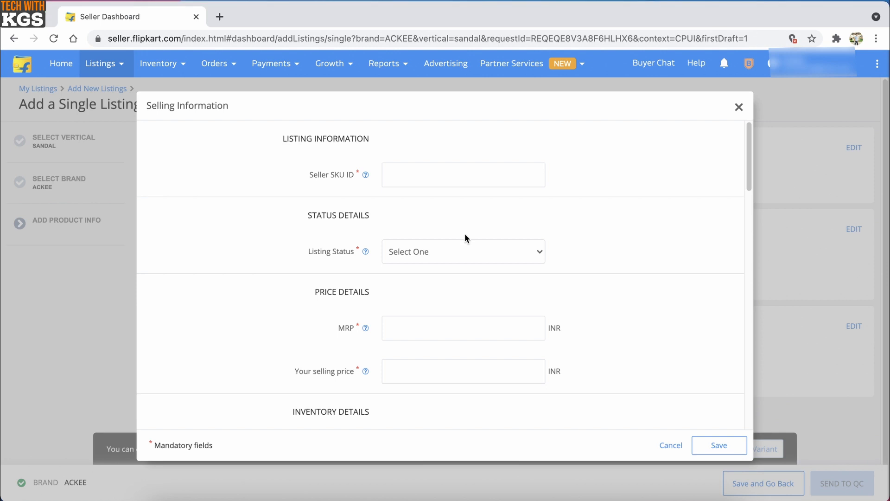
left_click(448, 250)
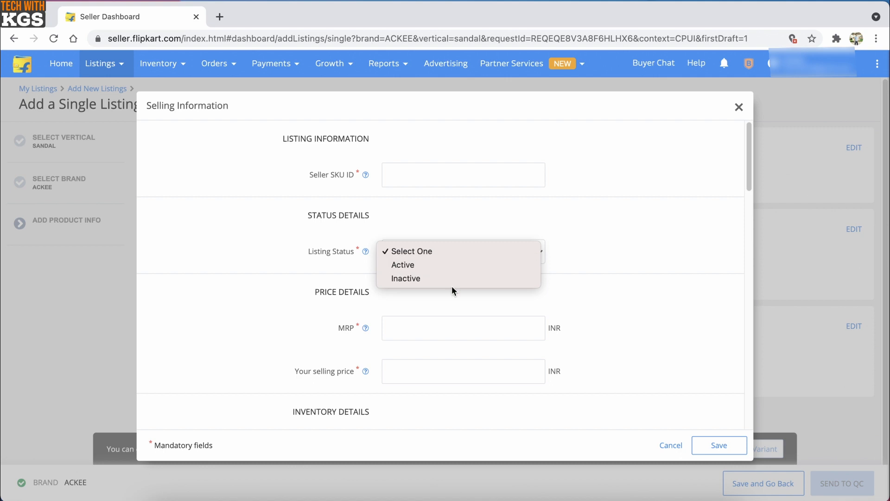
left_click(452, 266)
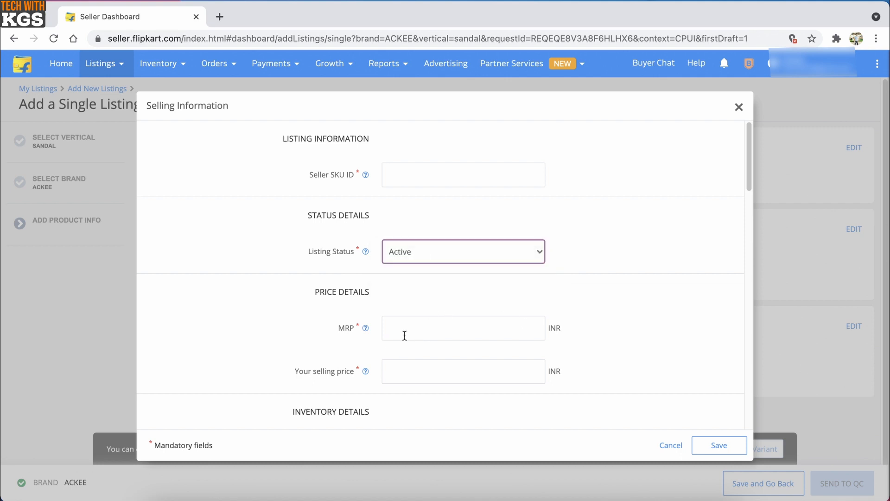
left_click(611, 326)
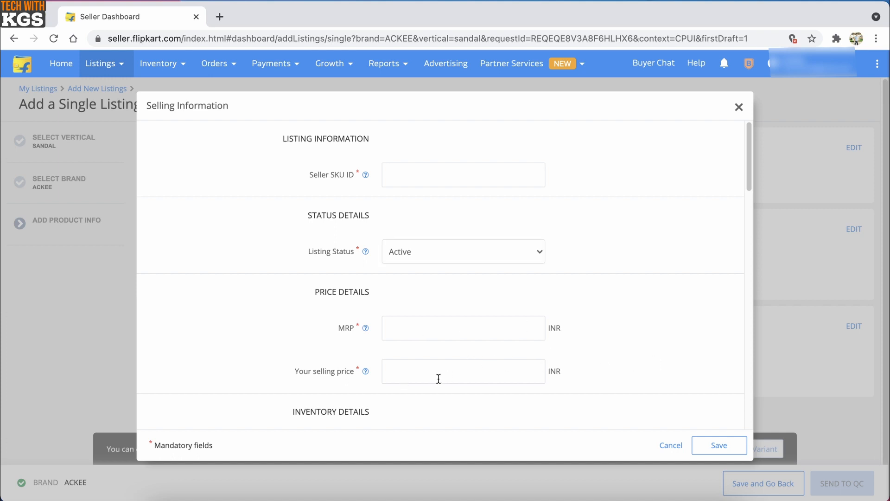
In the inventory details, set fulfilment to Seller and the procurement type to Instock.
scroll(439, 377, "down", 1)
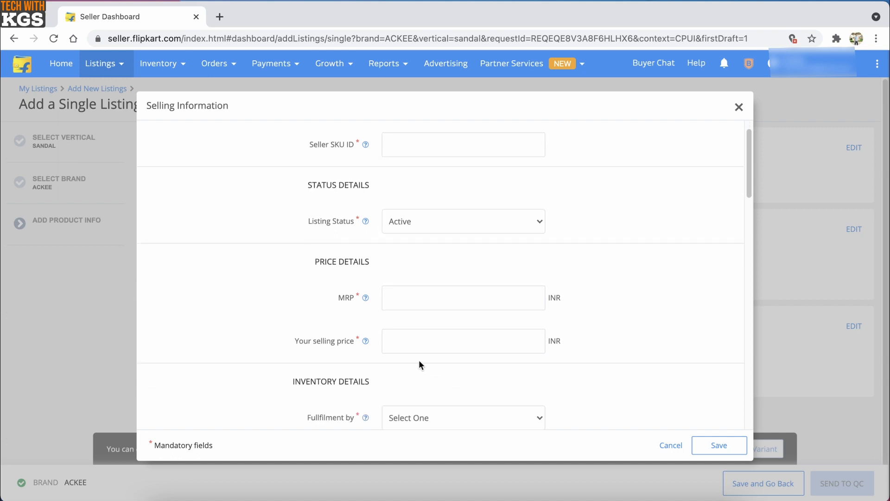
scroll(433, 372, "down", 4)
left_click(448, 298)
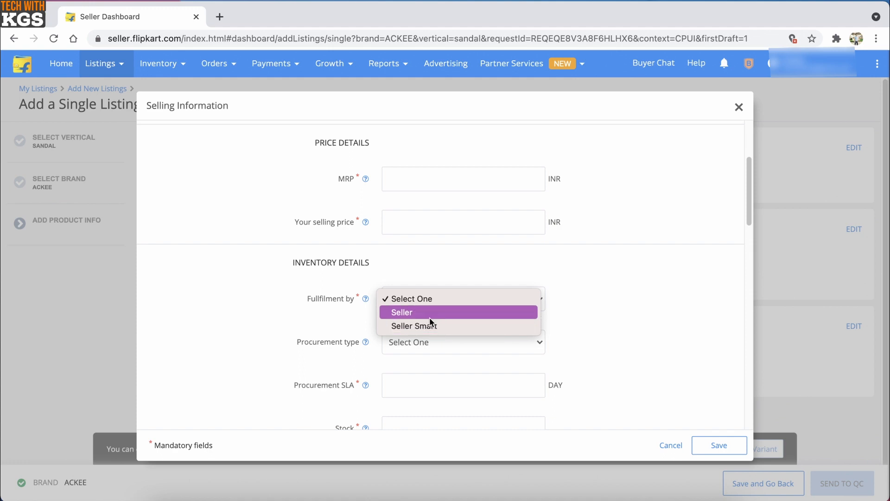
left_click(406, 311)
left_click(425, 341)
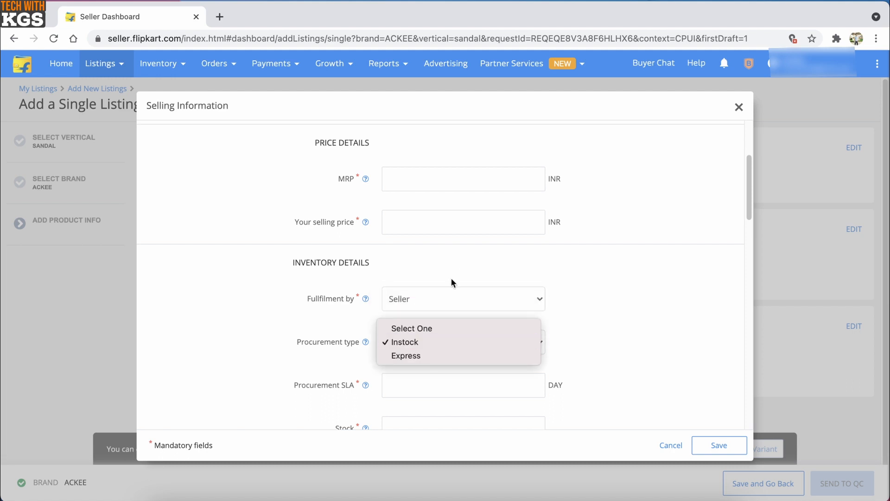
left_click(410, 342)
left_click(421, 342)
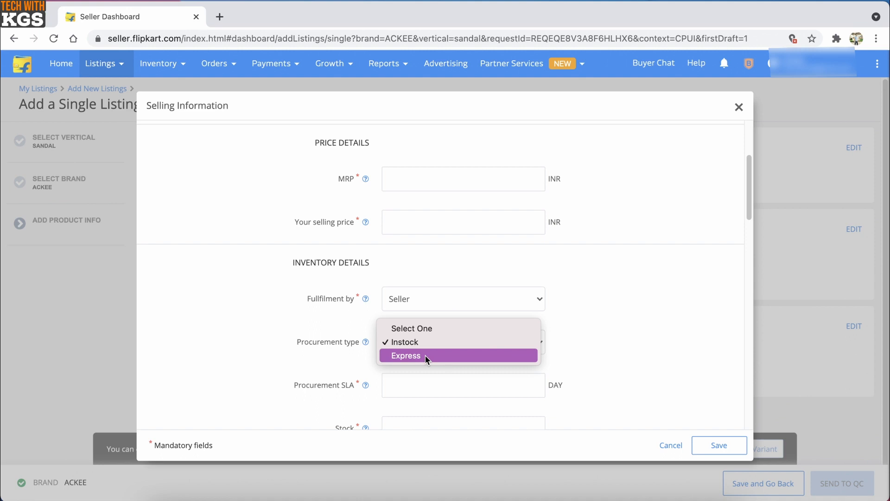
left_click(333, 364)
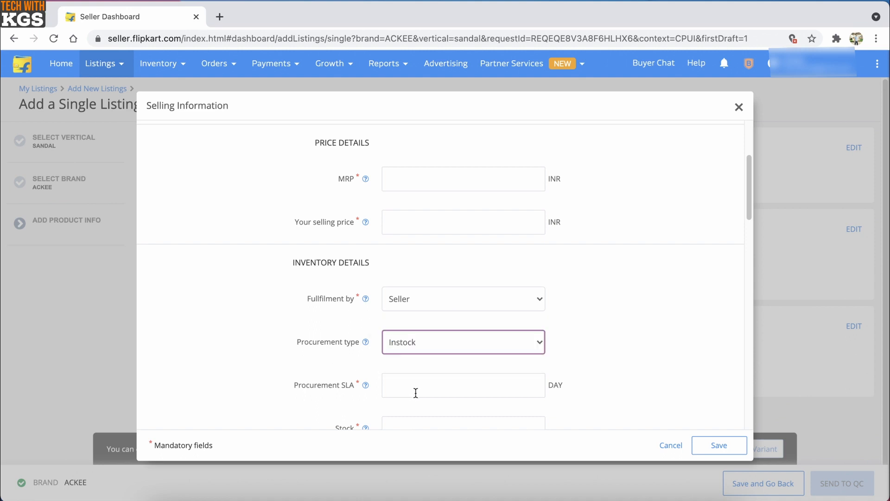
Look over the procurement SLA and stock fields and the shipping provider choices without selecting a provider.
left_click(417, 386)
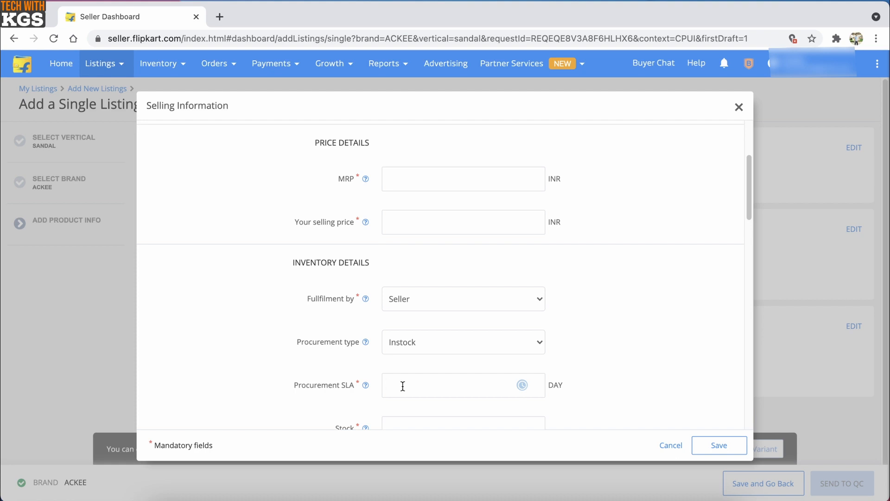
scroll(397, 278, "down", 5)
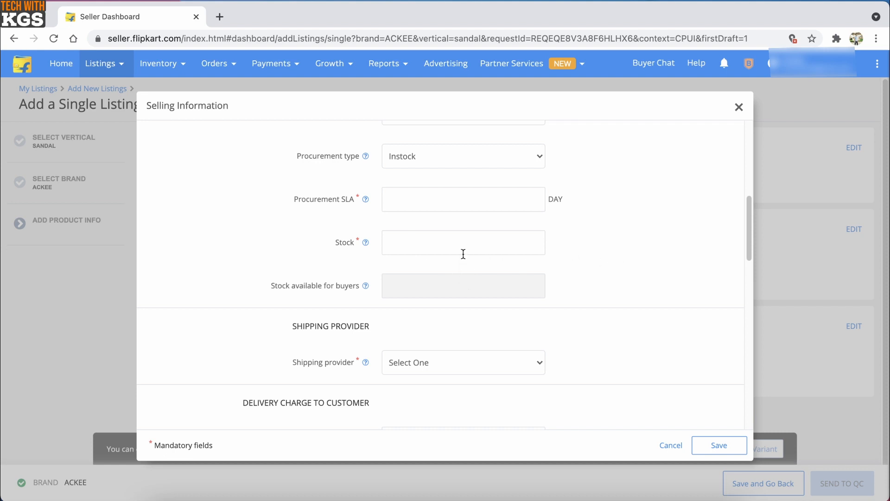
left_click(443, 362)
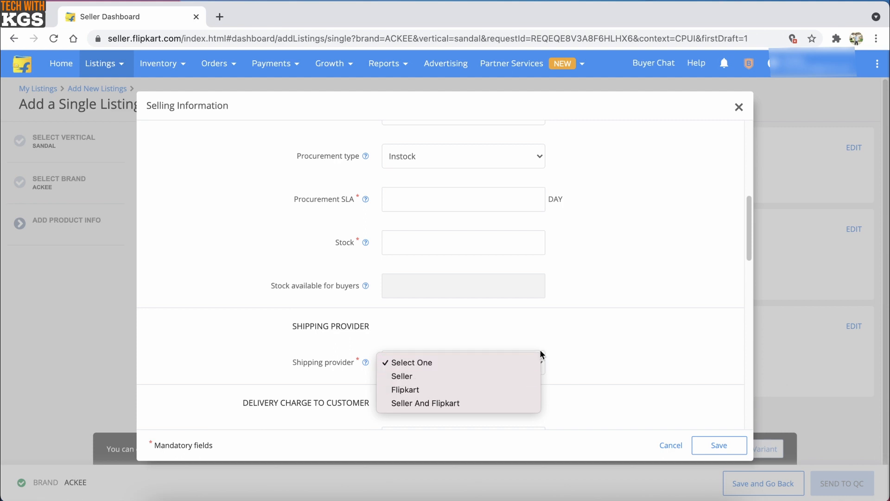
left_click(570, 347)
In the customer delivery charge section, set Flipkart Plus to Non Plus Listing.
scroll(431, 252, "down", 4)
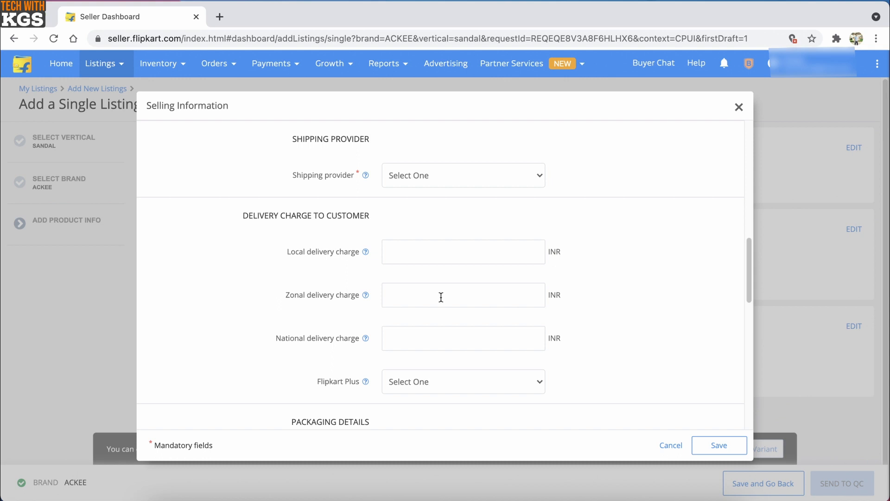
left_click(462, 381)
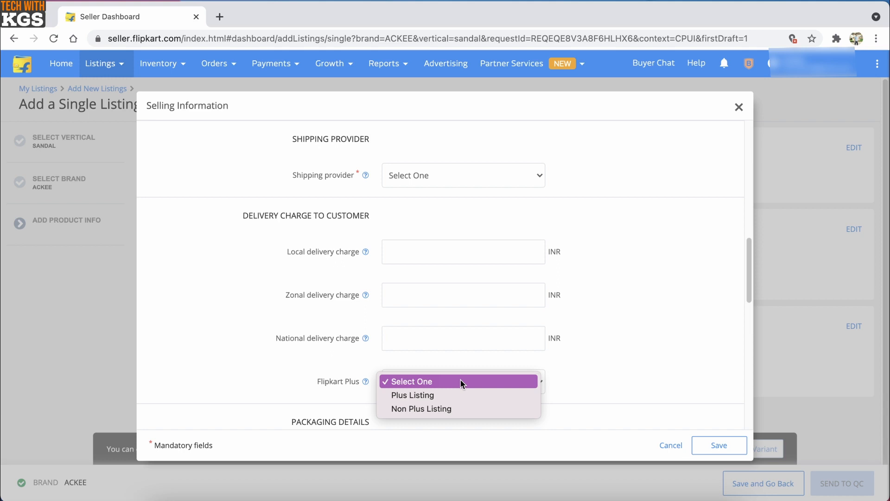
left_click(448, 407)
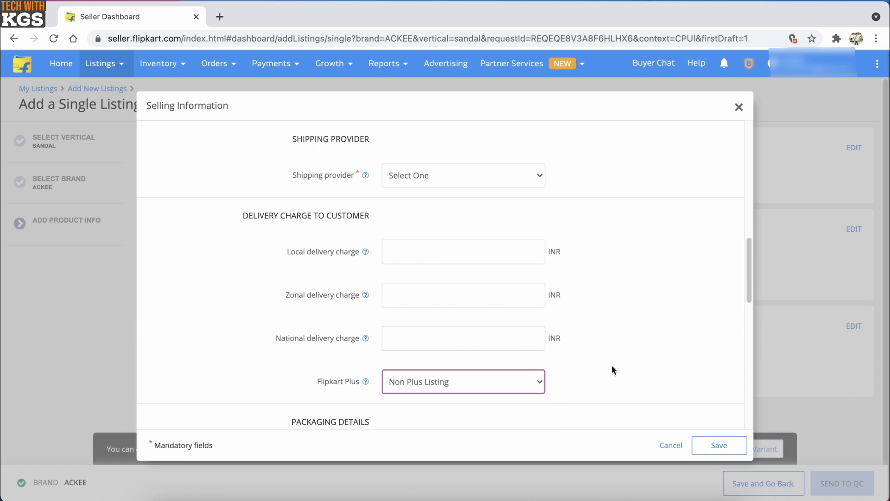
Review the packaging and tax fields and the list of relevant HSN codes for sandals, leaving the HSN unselected.
scroll(597, 369, "down", 3)
scroll(597, 369, "down", 1)
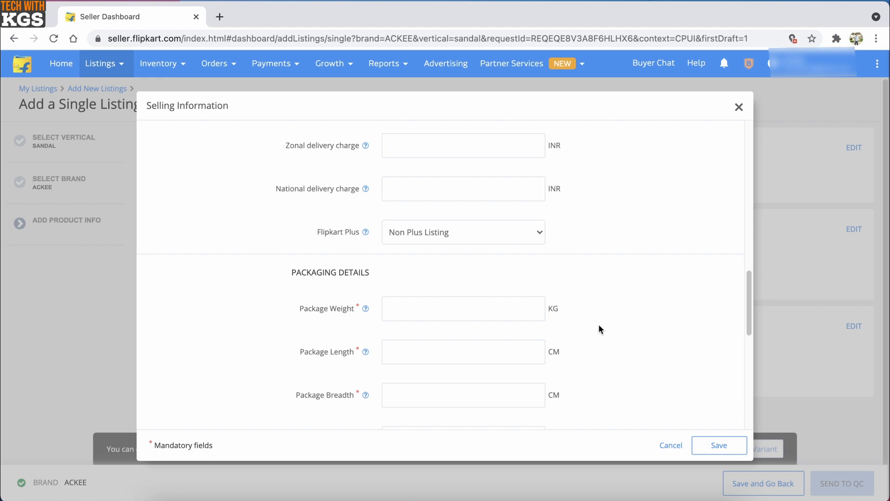
scroll(614, 348, "down", 2)
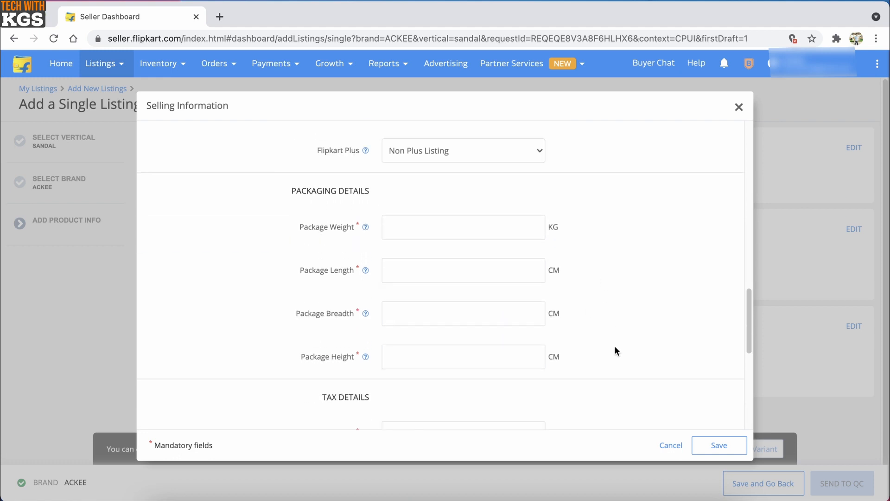
scroll(613, 351, "down", 10)
scroll(612, 348, "up", 3)
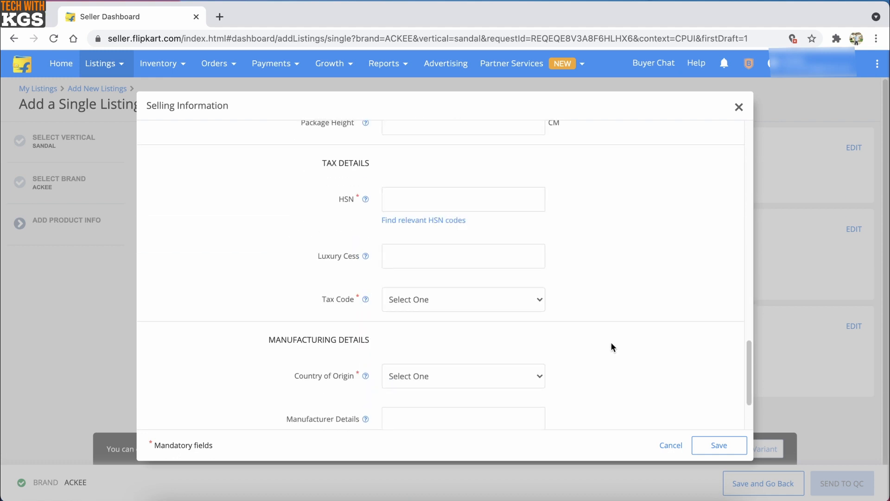
scroll(611, 347, "up", 1)
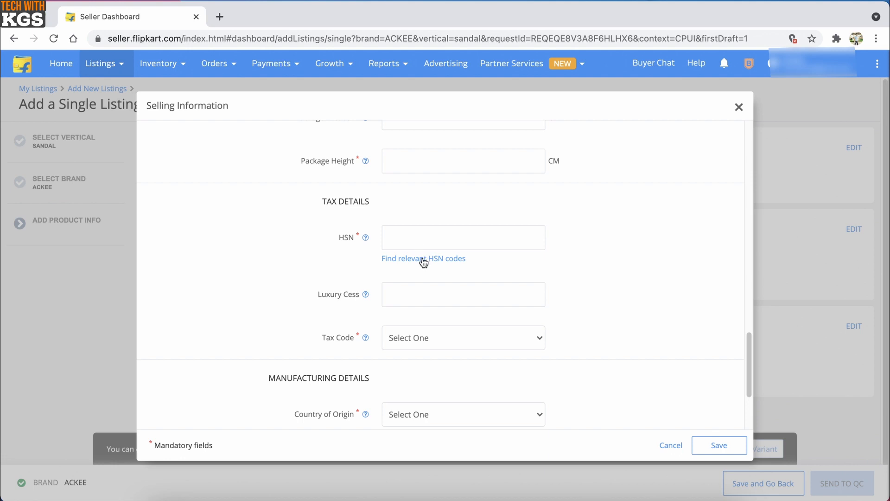
left_click(422, 259)
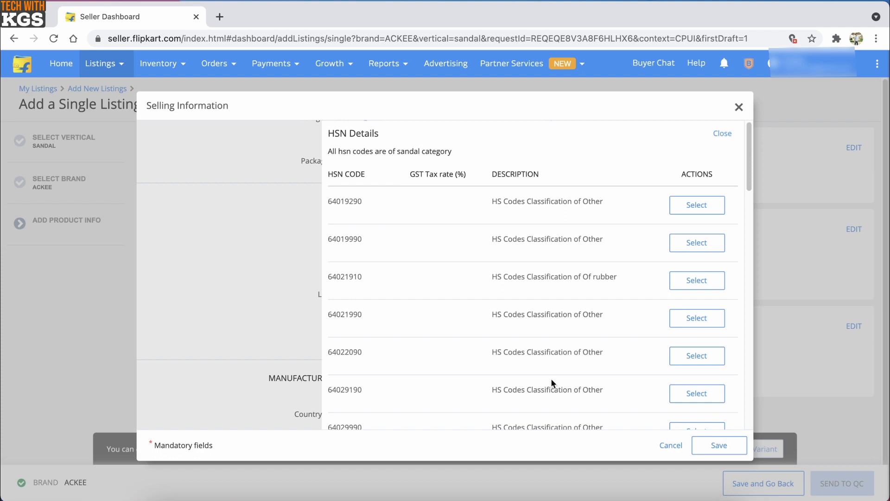
left_click(722, 134)
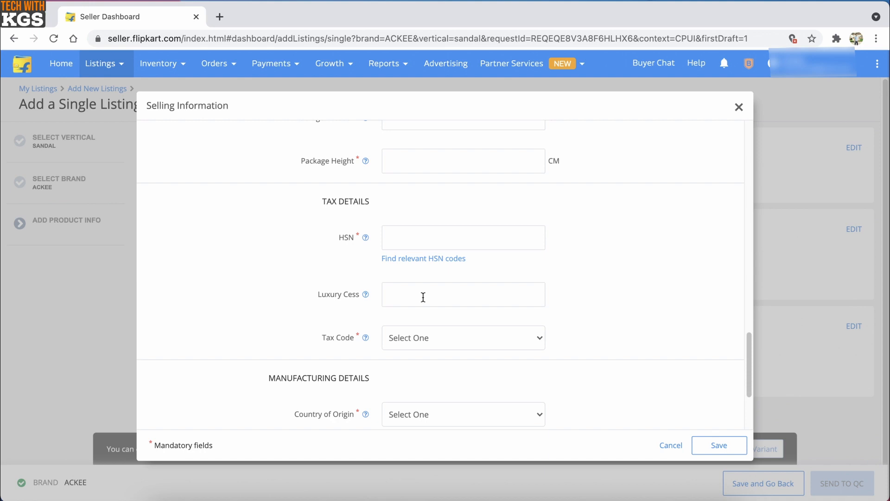
Set the tax code to GST_5 in the tax details.
left_click(433, 342)
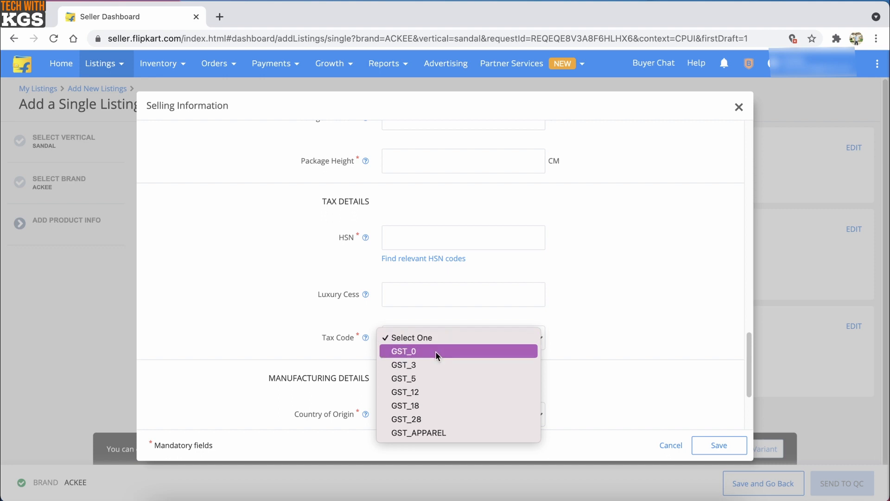
left_click(429, 377)
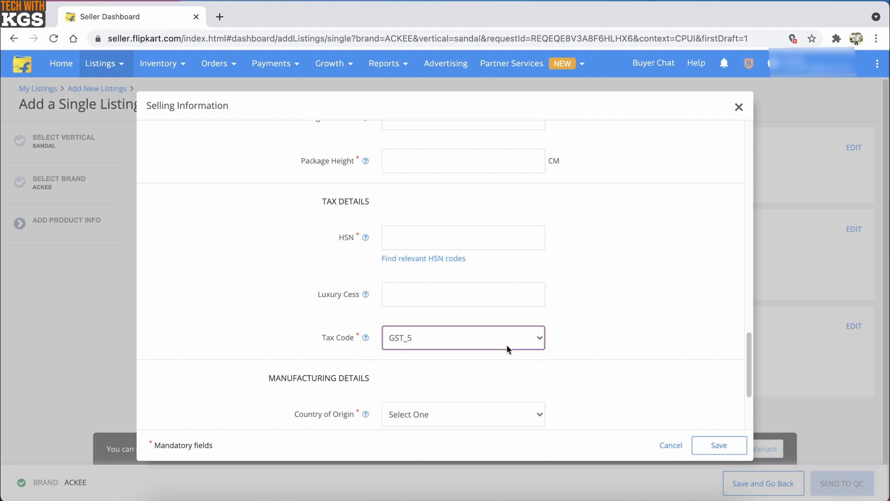
left_click(605, 370)
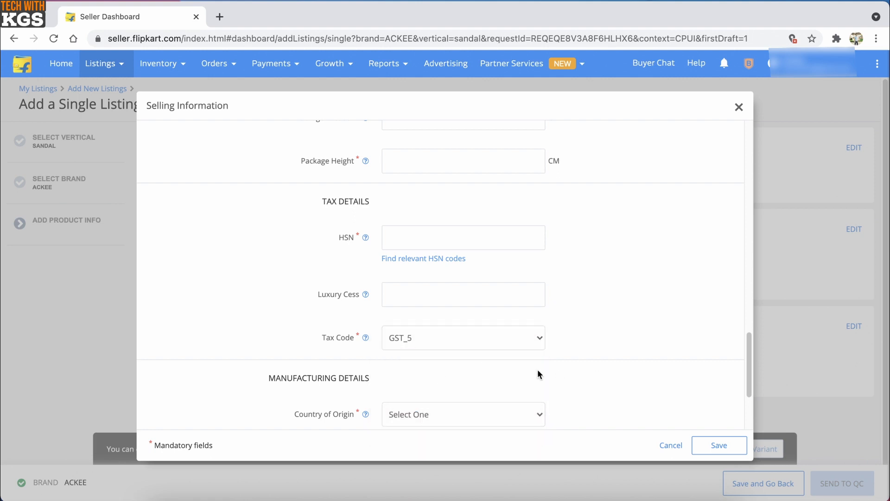
Review the manufacturing details and the country of origin choices without selecting one, and close the selling information unsaved.
scroll(537, 371, "down", 2)
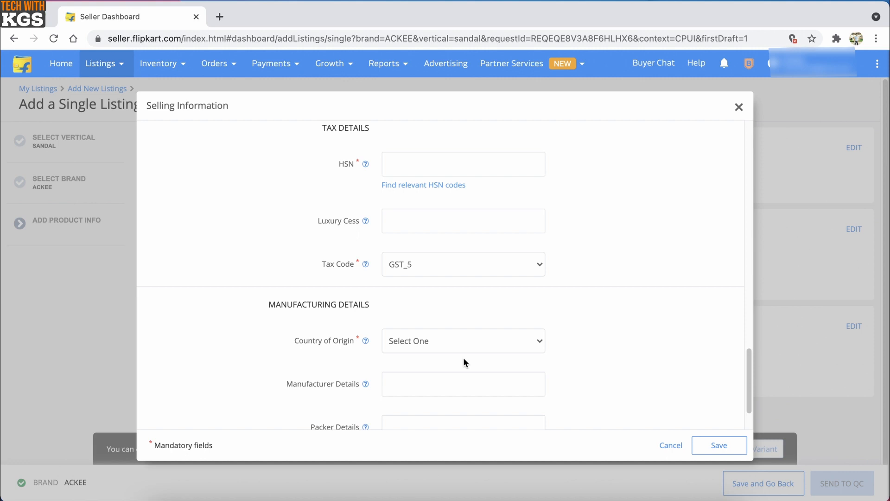
left_click(468, 341)
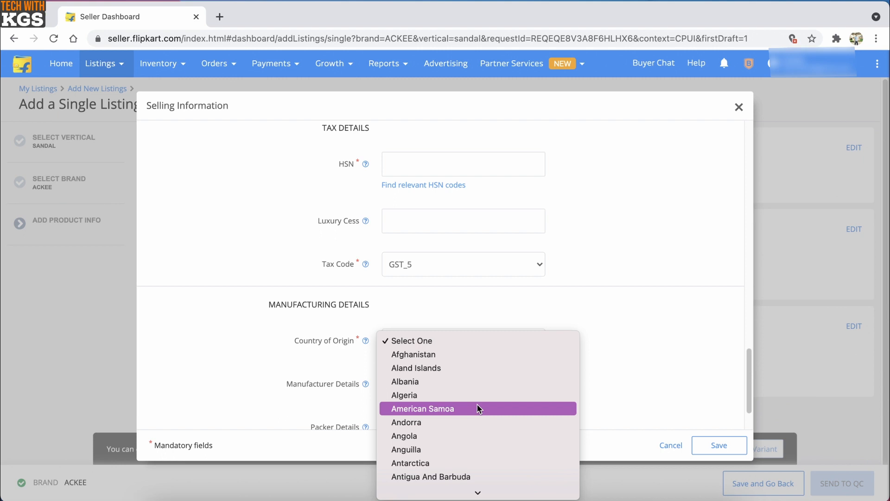
left_click(651, 357)
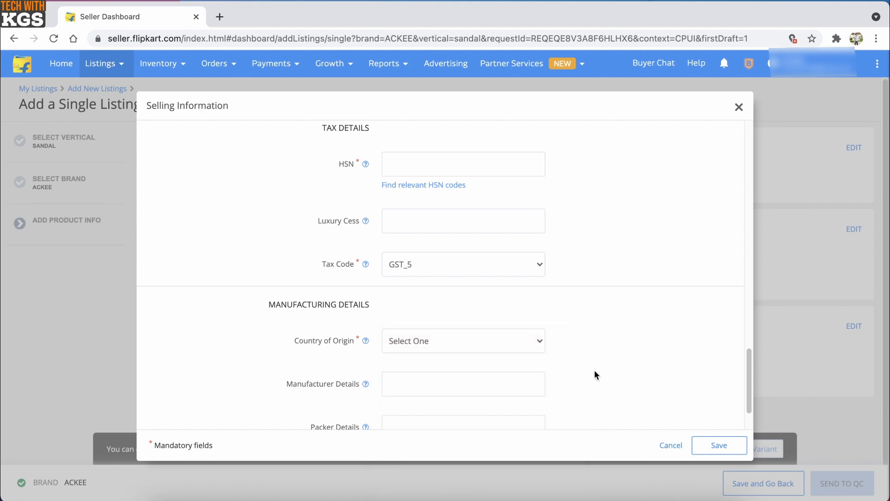
scroll(596, 375, "down", 1)
left_click(434, 337)
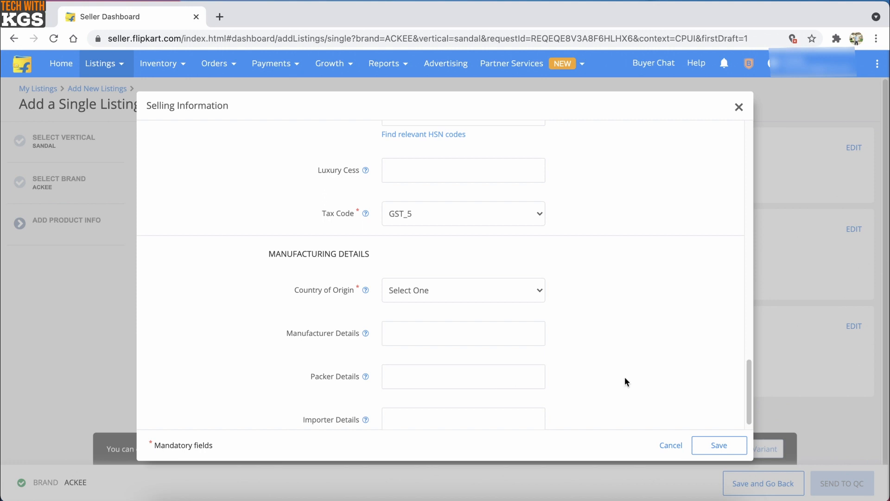
scroll(593, 373, "down", 1)
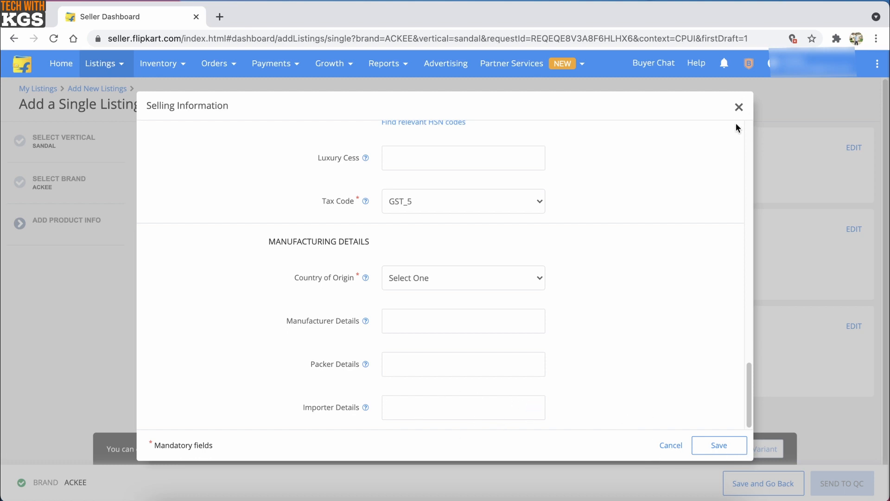
left_click(739, 108)
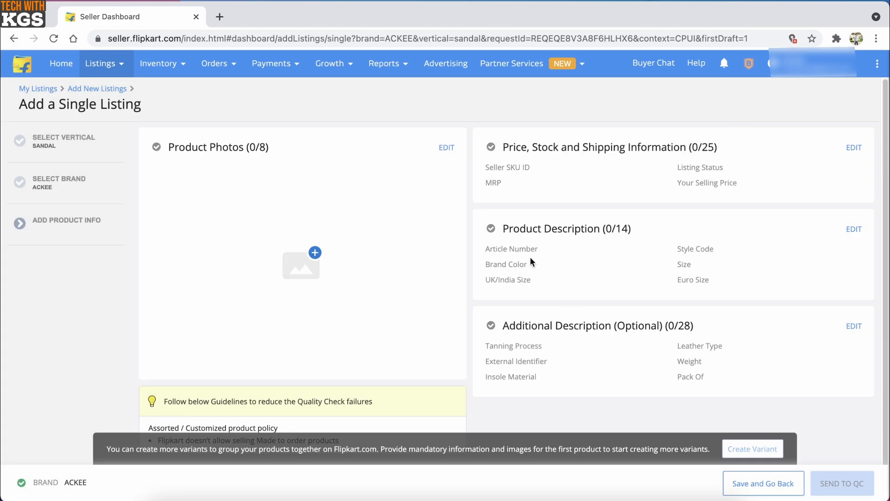
Review all the product description fields, from article number down to ideal for, and close them without saving.
left_click(855, 229)
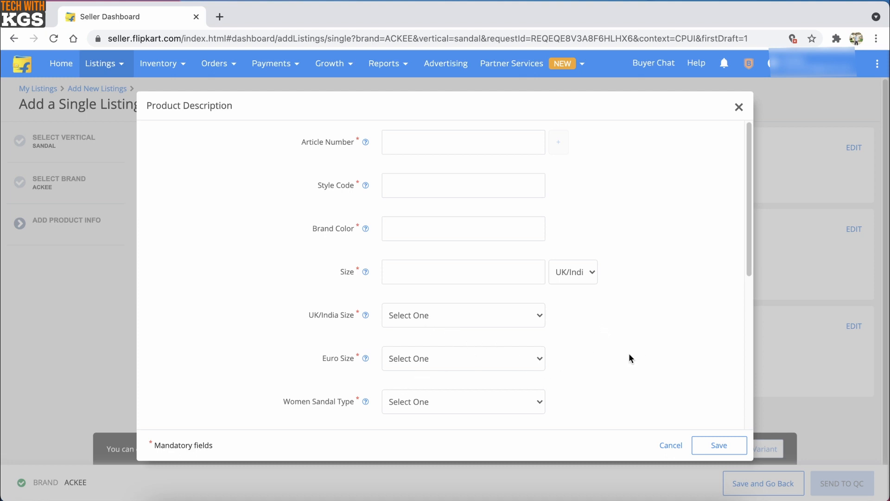
scroll(630, 357, "down", 4)
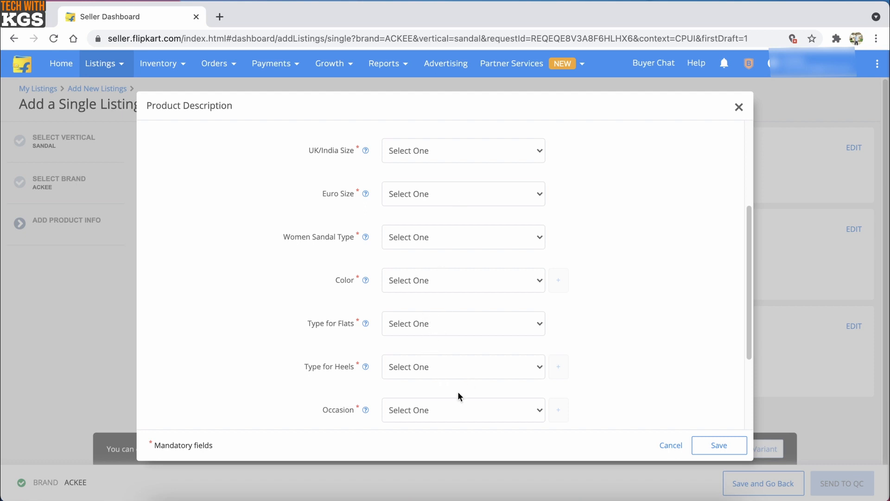
left_click_drag(749, 307, 751, 362)
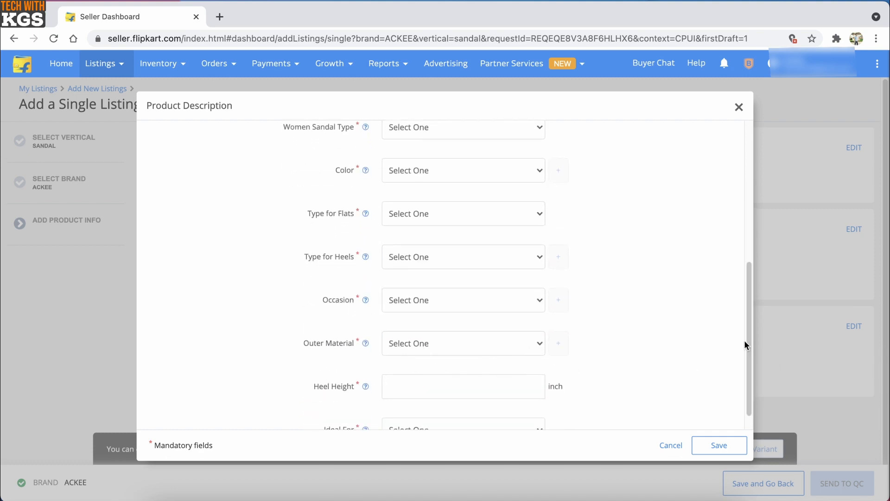
left_click_drag(751, 349, 751, 395)
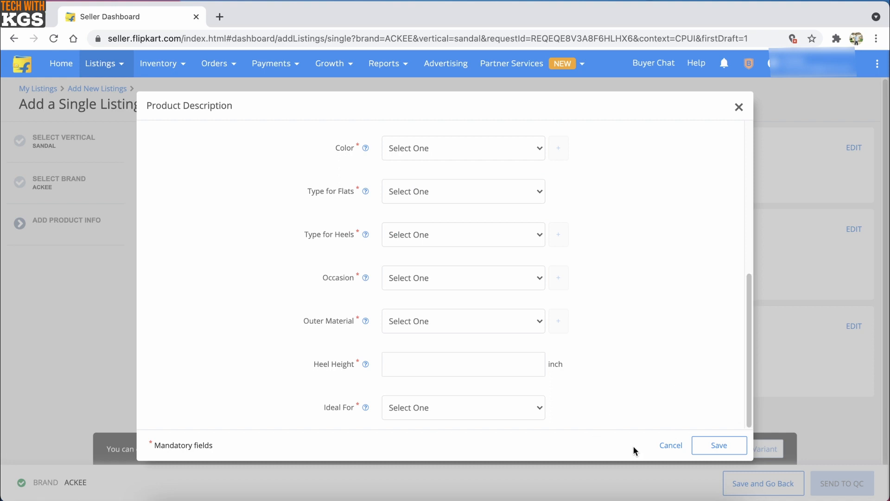
left_click(739, 107)
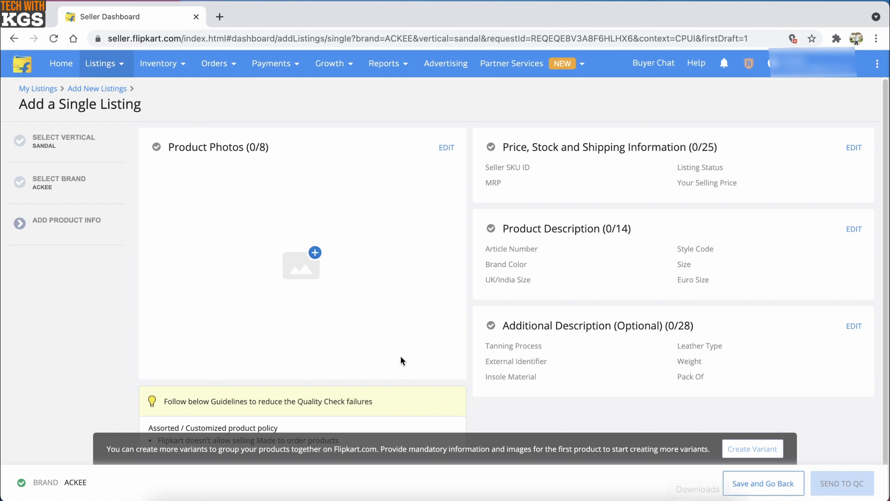
Leave the single listing and start adding new listings in bulk.
mouse_move(111, 71)
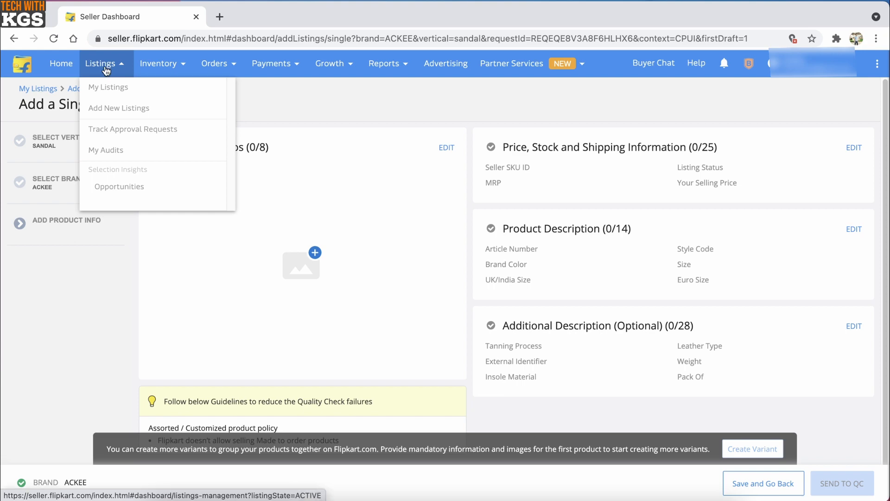
left_click(114, 109)
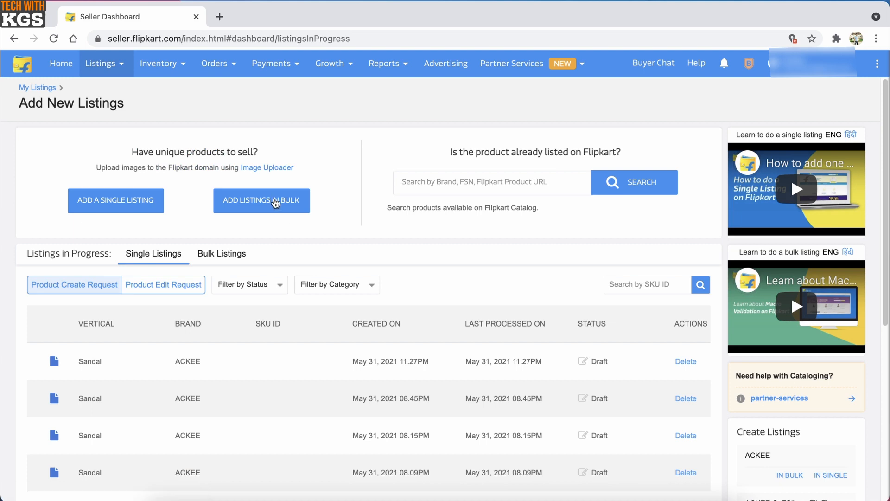
left_click(275, 203)
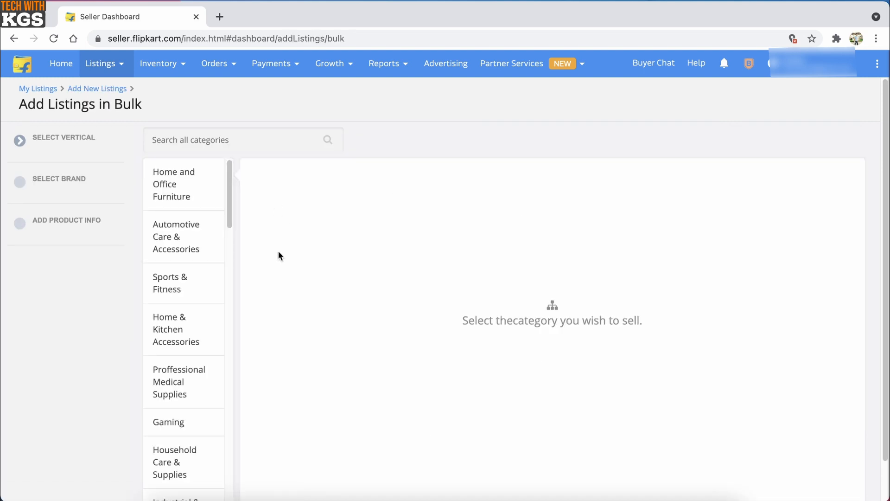
Search the categories for footwear, choose Footwear & Accessories / Footwear / Sandal as the vertical and proceed to the brand selection.
left_click(193, 141)
type("footwear")
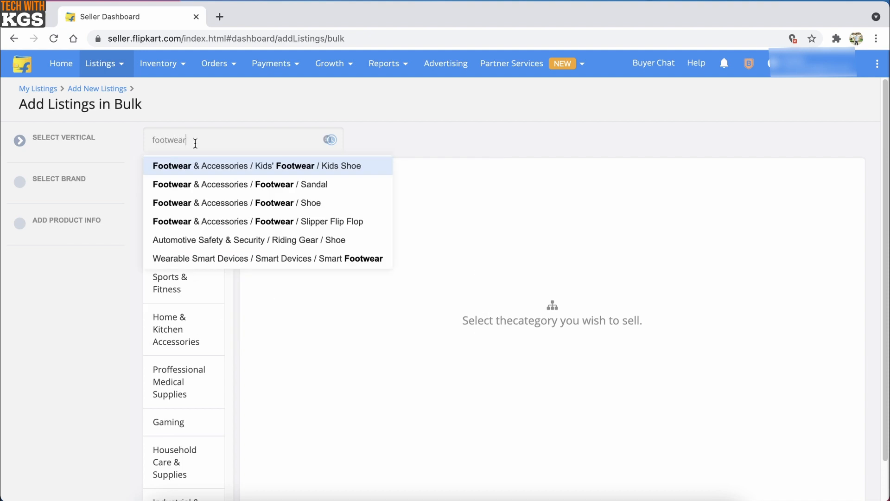
left_click(220, 184)
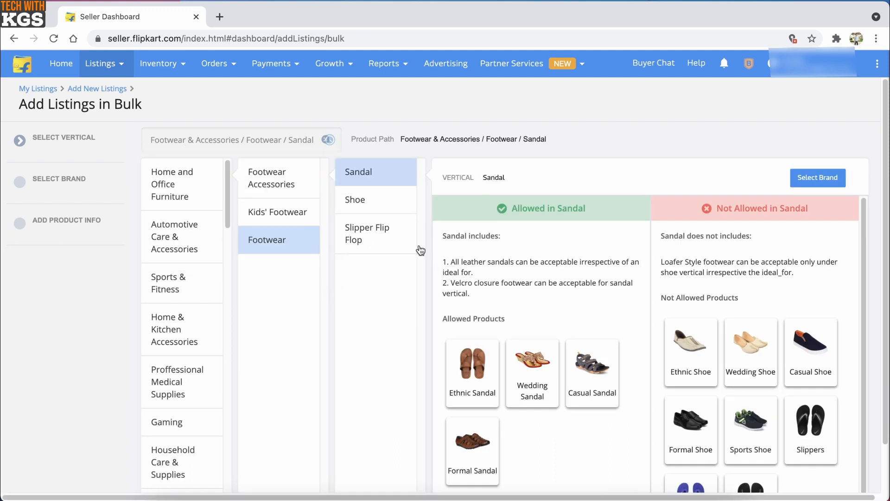
left_click(831, 180)
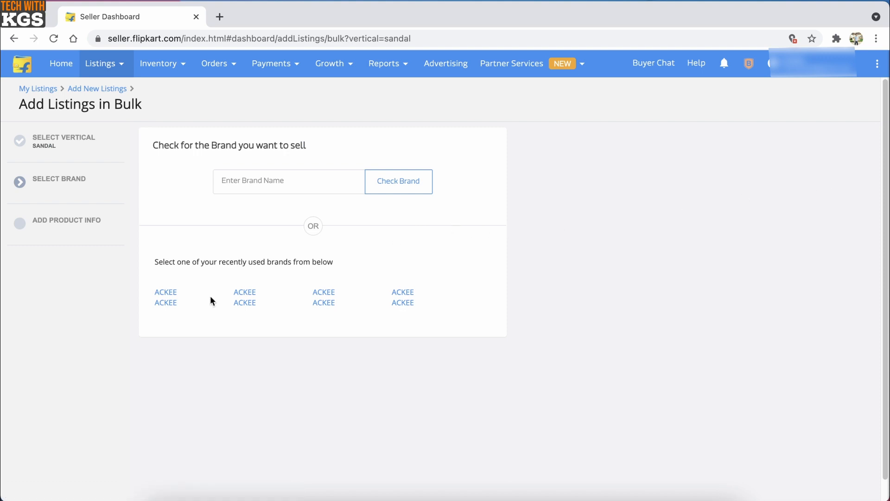
Select the recently used brand ACKEE, continue to the catalog creation page and dismiss the Image Uploader introduction and tip.
left_click(168, 297)
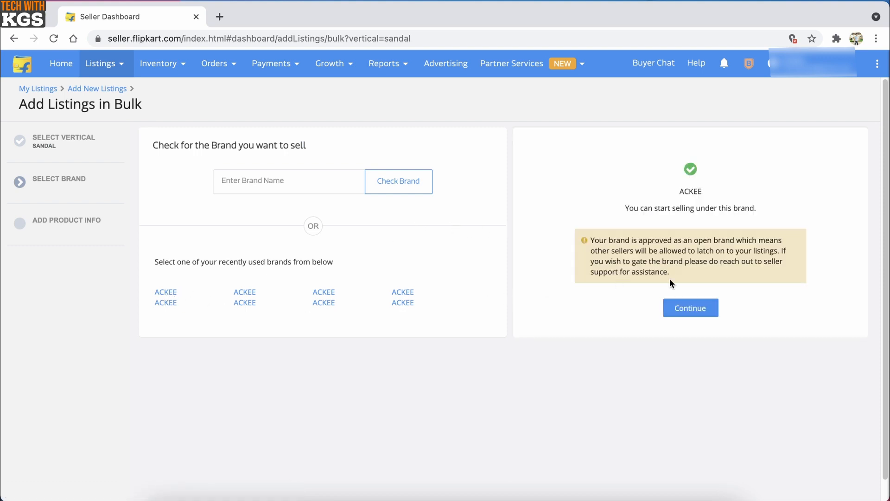
left_click(675, 313)
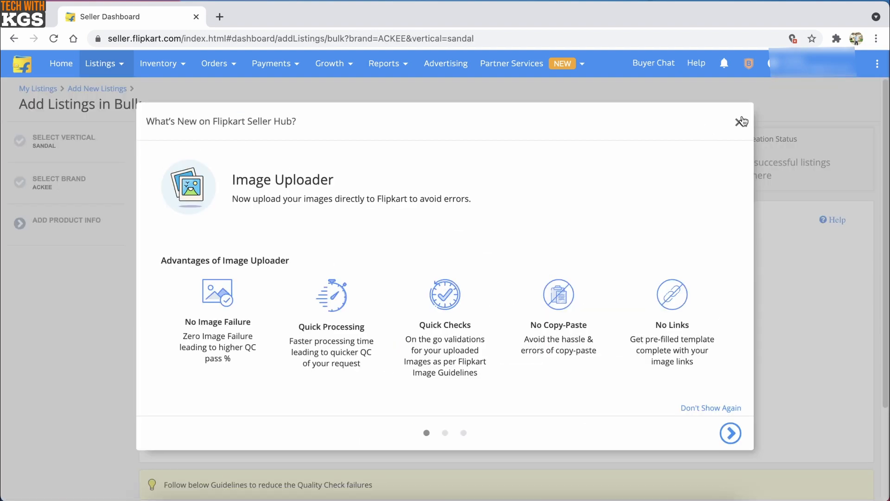
left_click(738, 122)
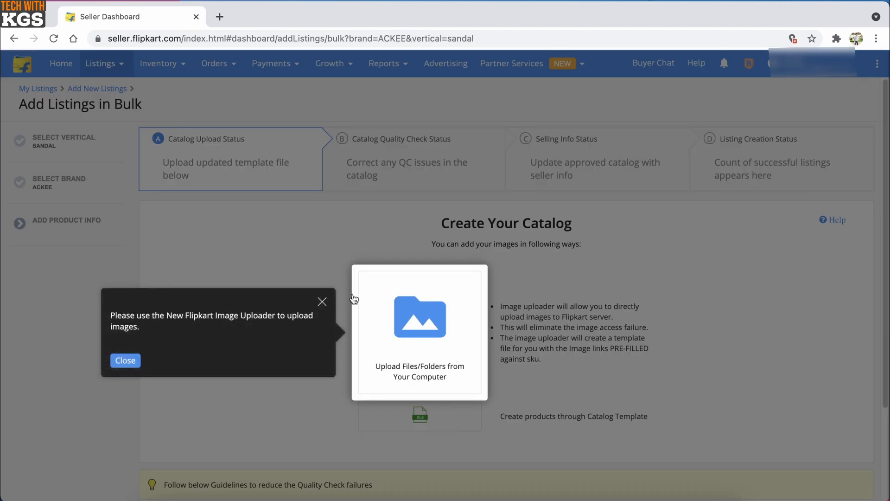
left_click(324, 302)
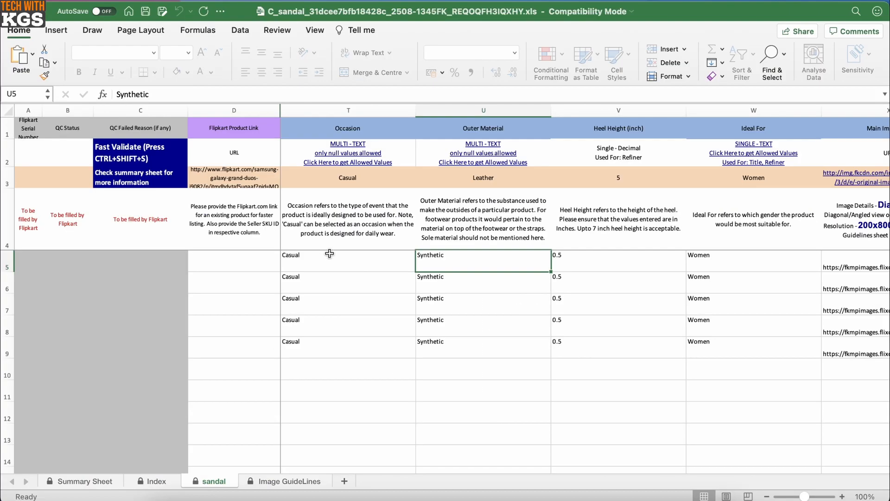
In the Excel catalog template's sandal sheet, examine the attribute columns from Occasion back to Seller SKU ID.
left_click(330, 215)
key("Left")
key("Left")
key("Left")
key("Left")
key("Left")
key("Left")
key("Left")
key("Left")
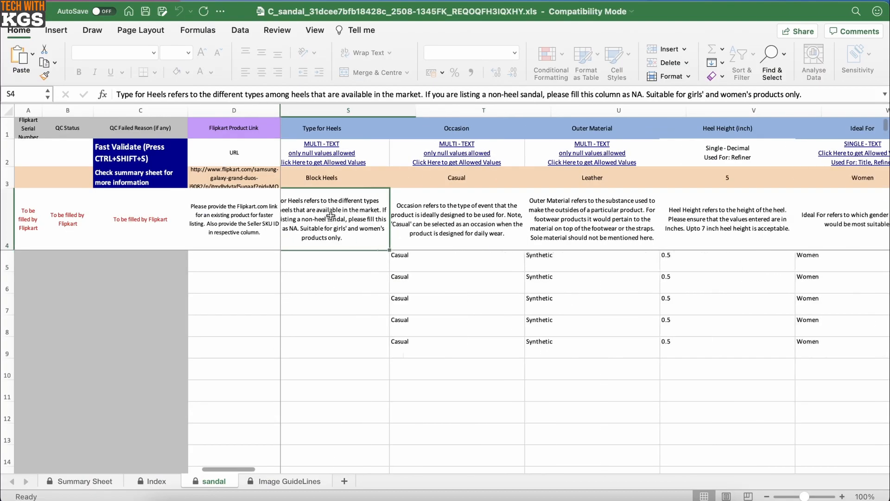
key("Left")
key("Left")
key("Left")
key("Left")
key("Left")
key("Left")
key("Left")
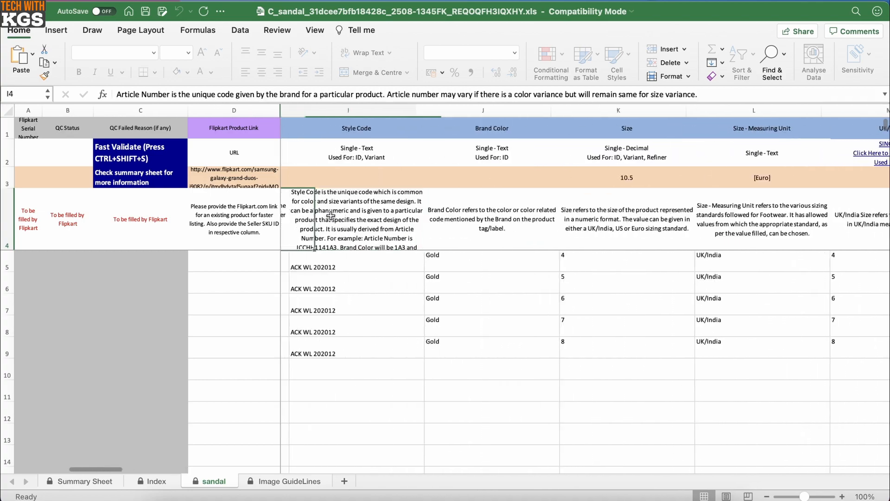
key("Right")
key("Right")
key("Down")
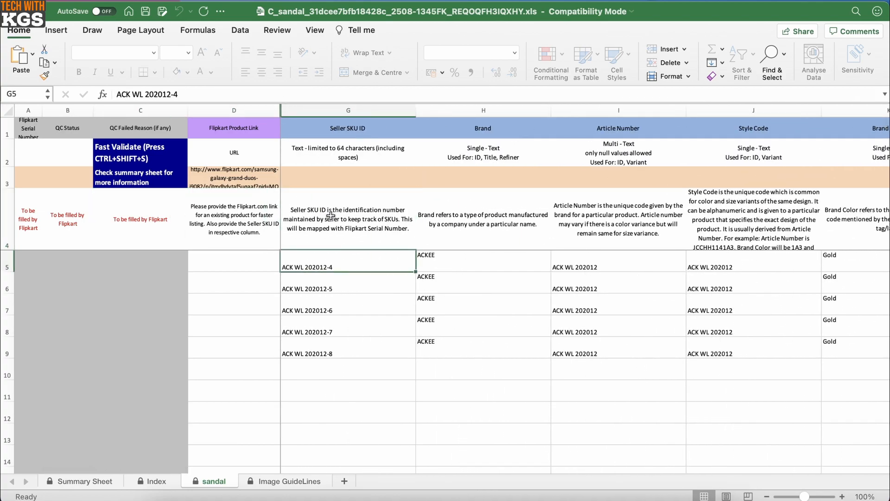
Examine the QC columns reserved for Flipkart and the Flipkart Product Link column, returning to the first Seller SKU ID.
key("Left")
key("Left")
key("Left")
key("Left")
key("Right")
key("Right")
key("Right")
key("Left")
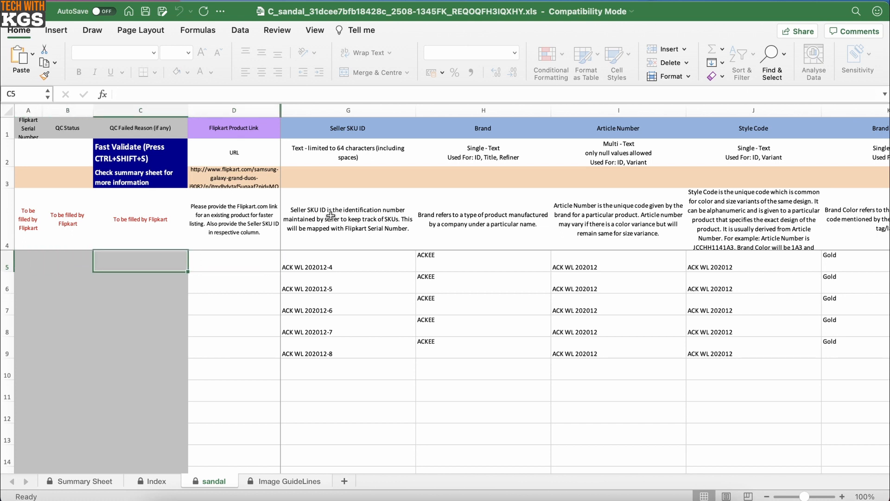
key("Up")
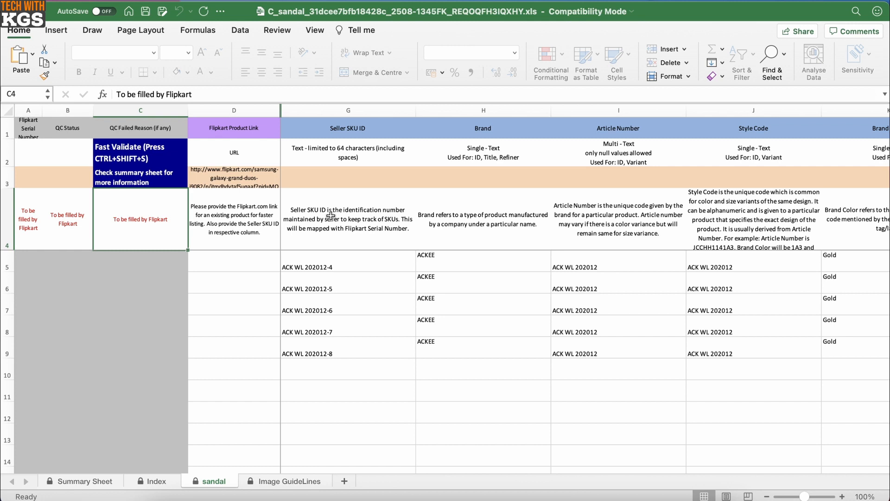
key("Right")
key("Right")
key("Down")
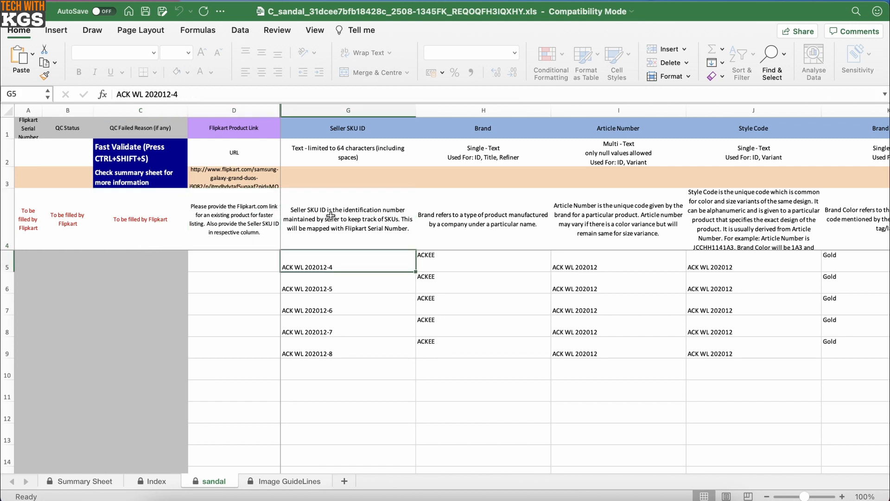
Read down the Seller SKU ID entries and examine the Seller SKU ID and Brand headings and the first brand entry.
key("Down")
key("Down")
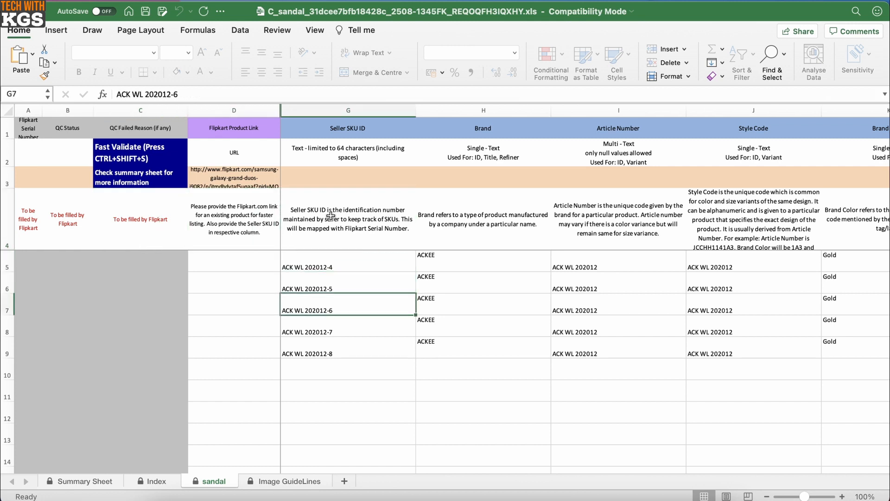
key("Down")
key("Right")
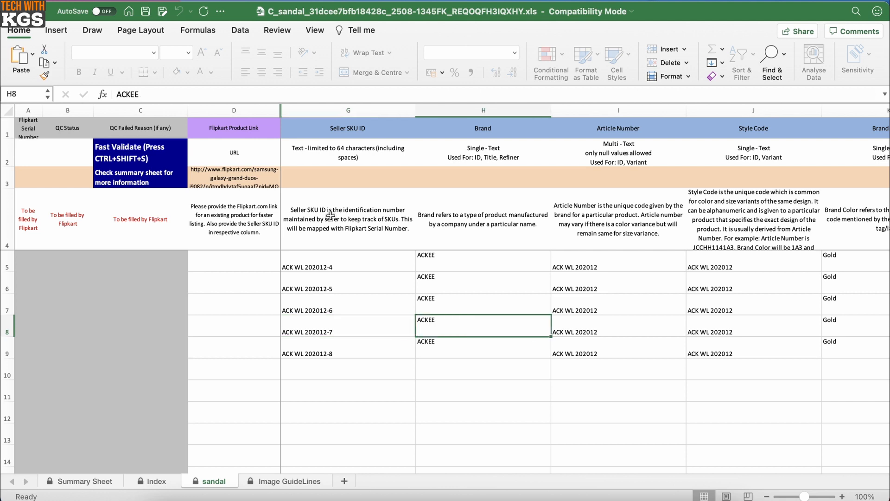
left_click(322, 131)
left_click(452, 129)
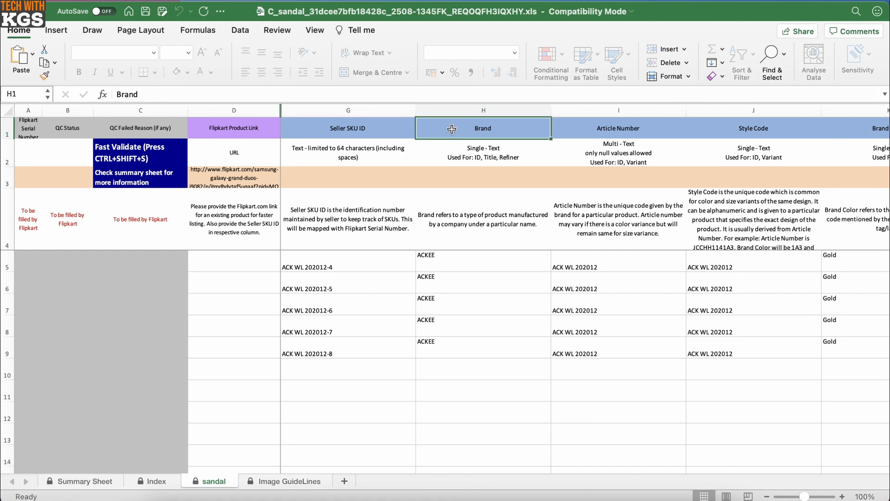
left_click(463, 267)
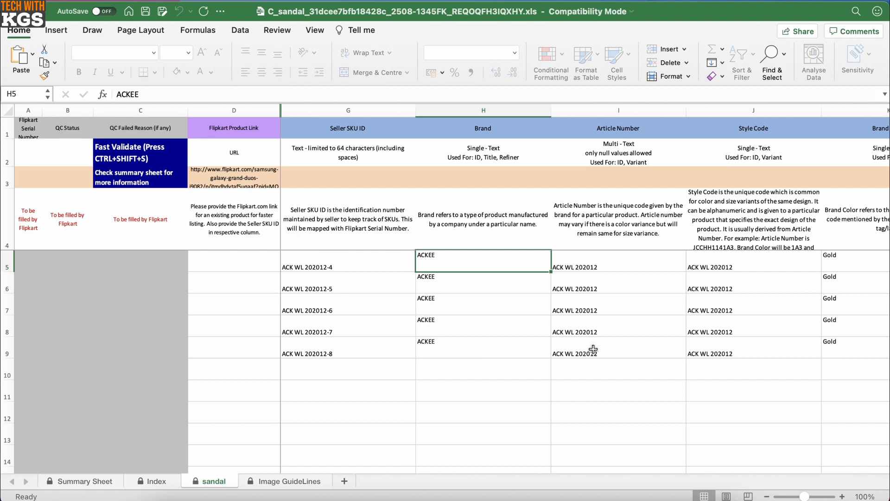
Compare the first product's Article Number and Style Code with its Seller SKU ID, and read down the SKU entries.
key("Right")
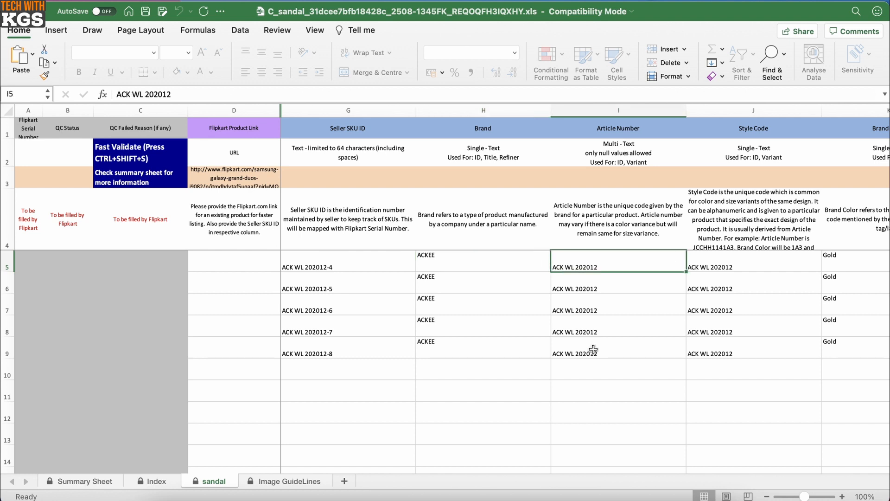
key("Left")
key("Right")
key("Right")
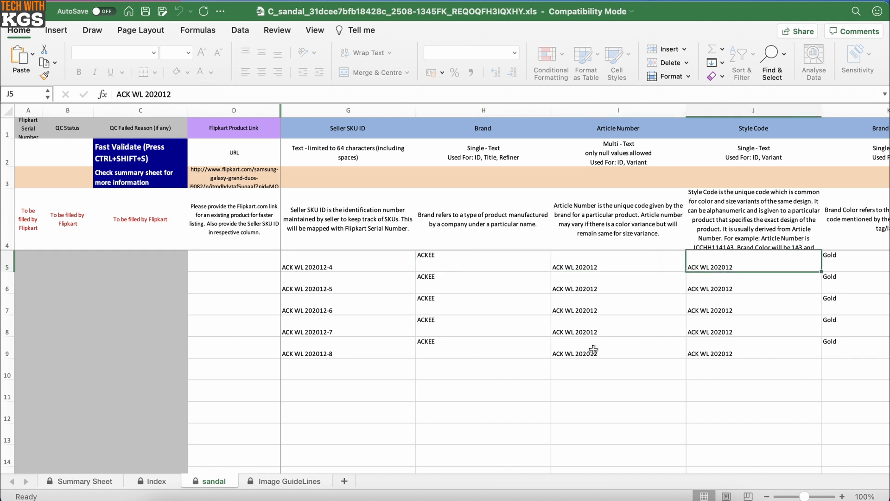
key("Left")
key("Left")
key("Left")
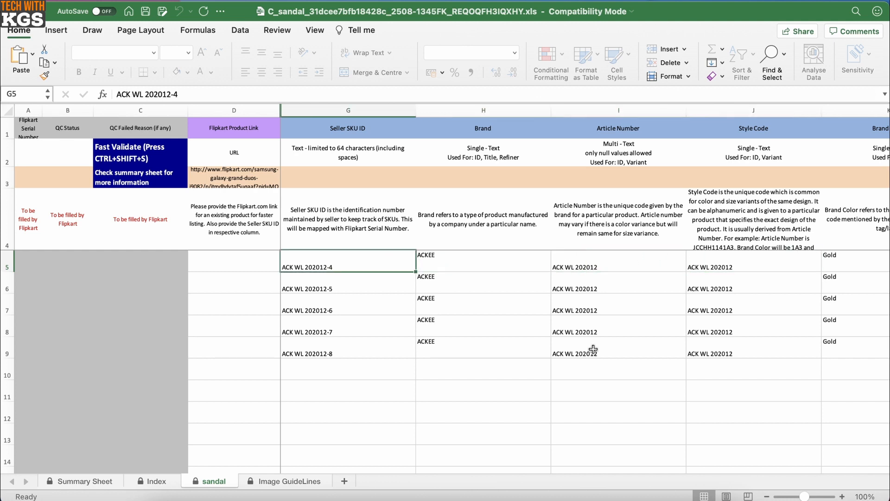
key("Down")
key("Down")
key("Down")
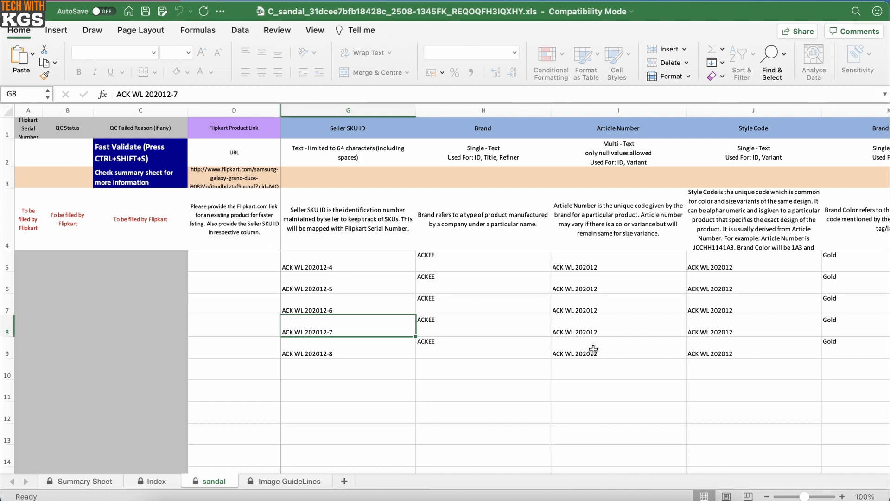
In the sandal sheet, examine the Brand, Article Number, Style Code and Brand Color entries for the size 7 sandal row.
key("Right")
key("Left")
key("Right")
key("Right")
key("Right")
key("Right")
key("Right")
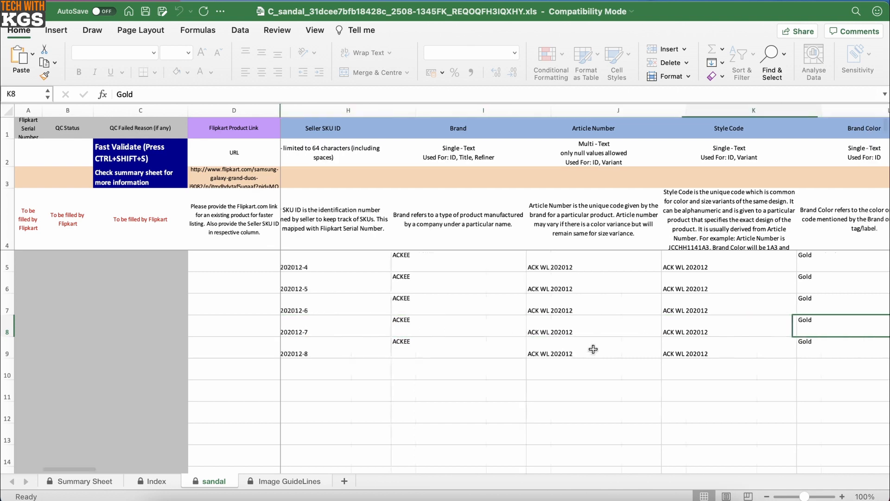
Examine the UK/India Size, Euro Size, Women Sandal Type, Color and Type for Flats columns in the same row.
key("Right")
key("Right")
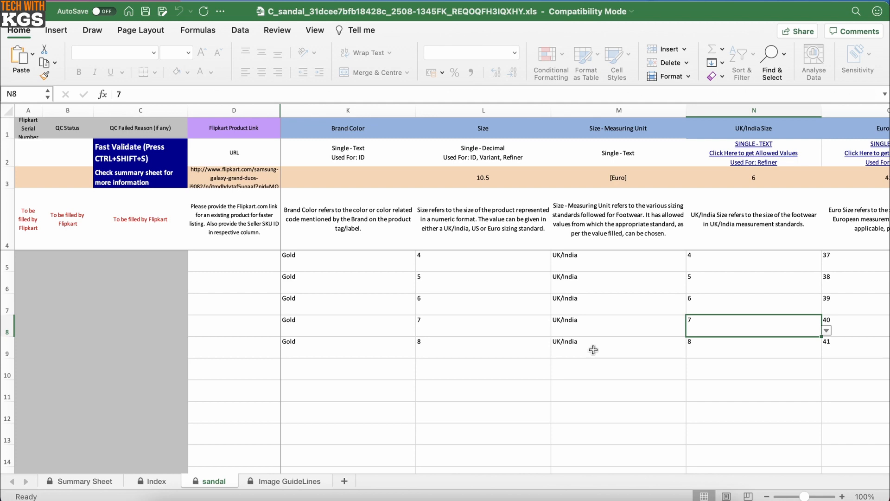
key("Right")
key("Right")
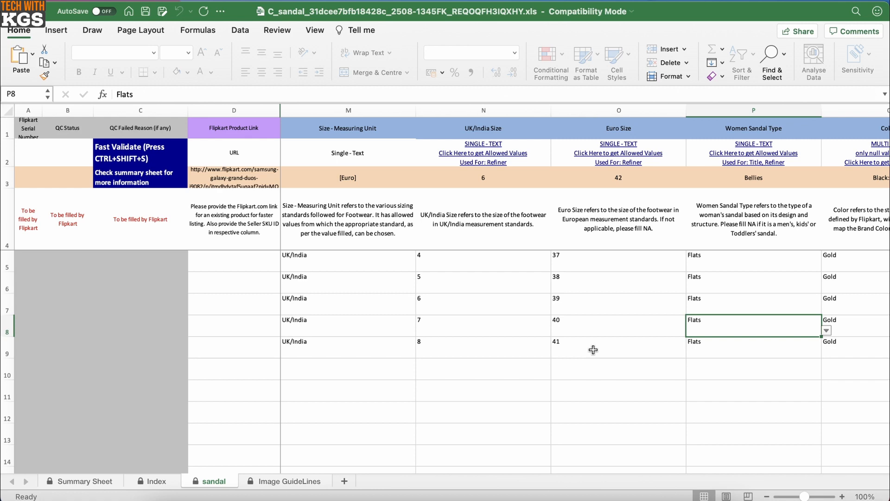
key("Right")
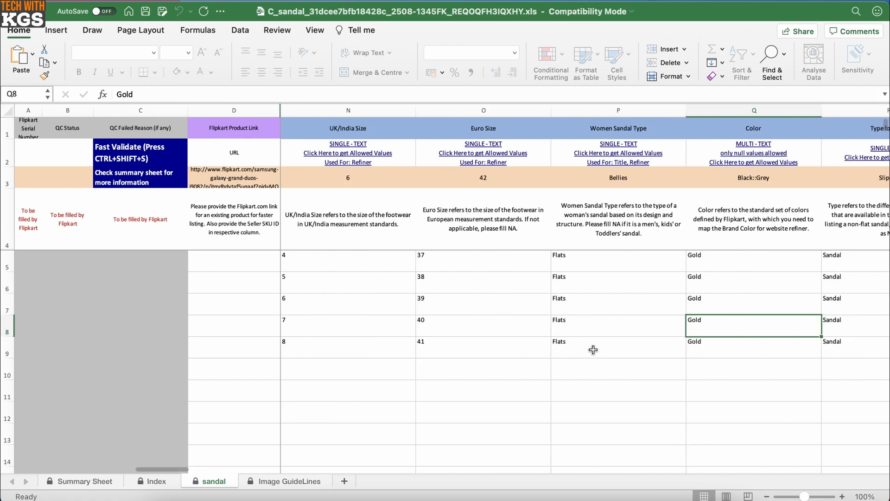
key("Right")
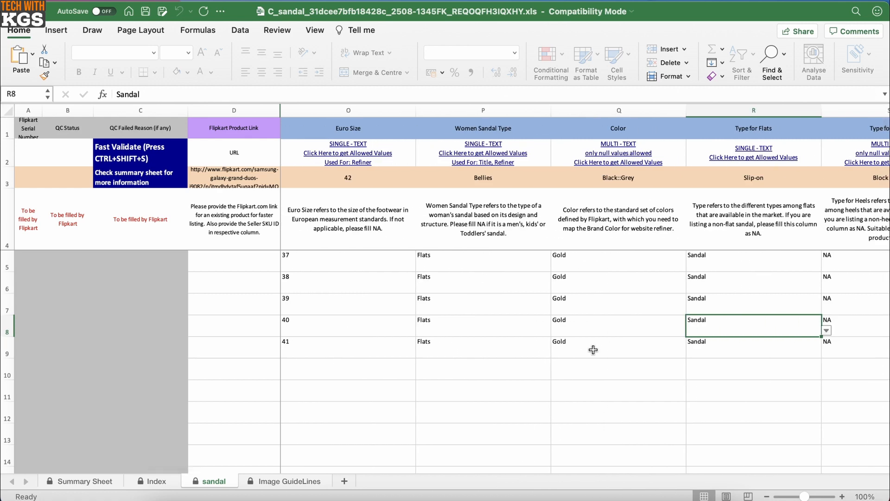
View the allowed values for Type for Flats in row 8 and close the list without changing the entry.
left_click(828, 330)
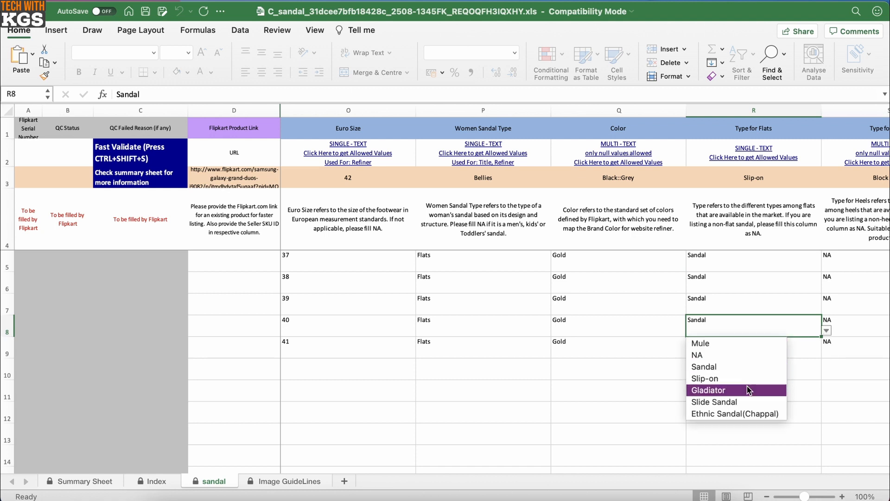
key("Up")
key("Up")
key("Up")
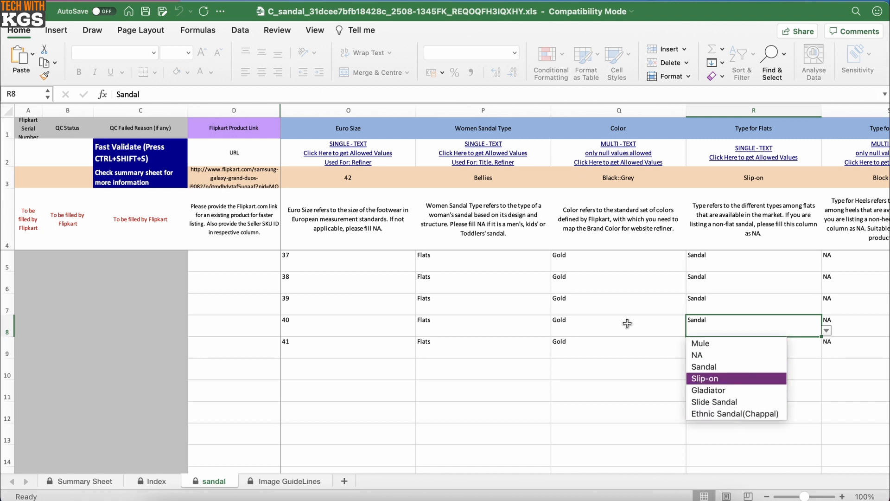
key("Escape")
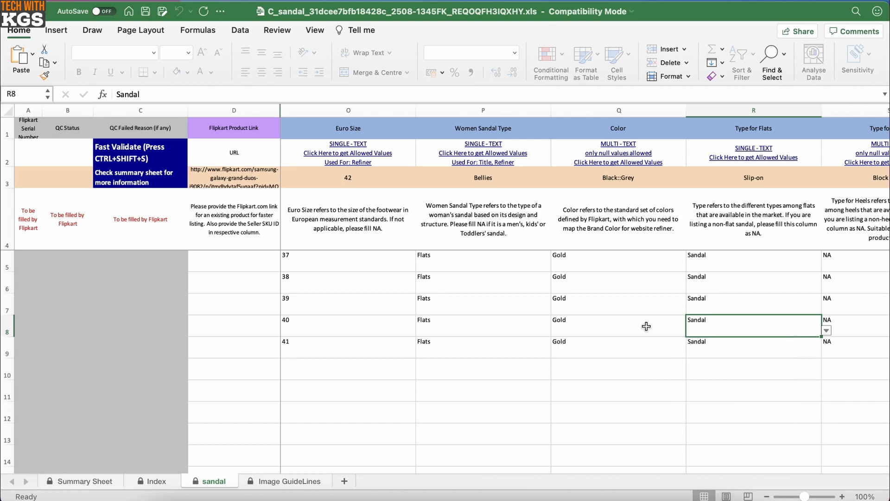
left_click(763, 301)
Examine the row 7 entries from Type for Heels through Occasion, Outer Material and Heel Height to Ideal For.
key("Right")
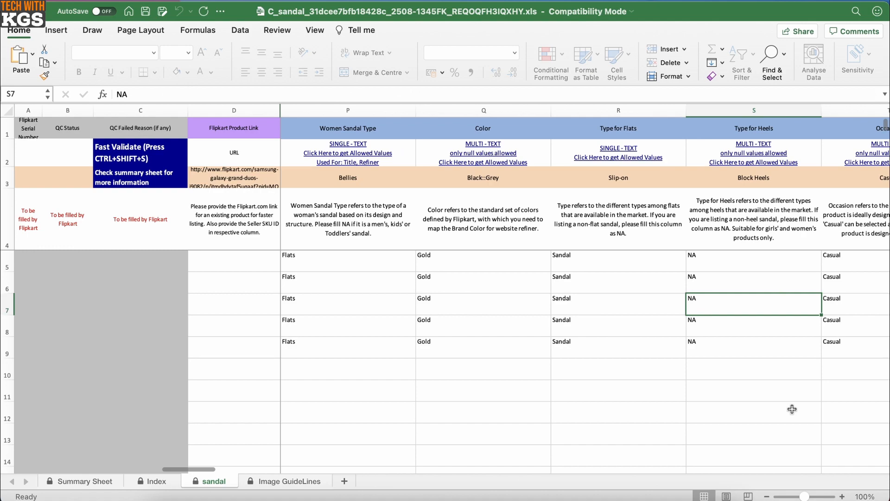
key("Right")
key("Left")
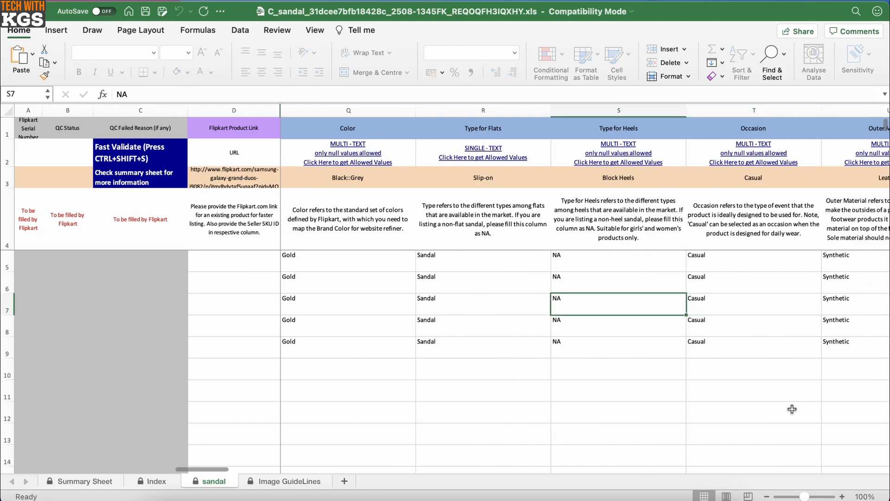
key("Right")
key("Right")
key("Right")
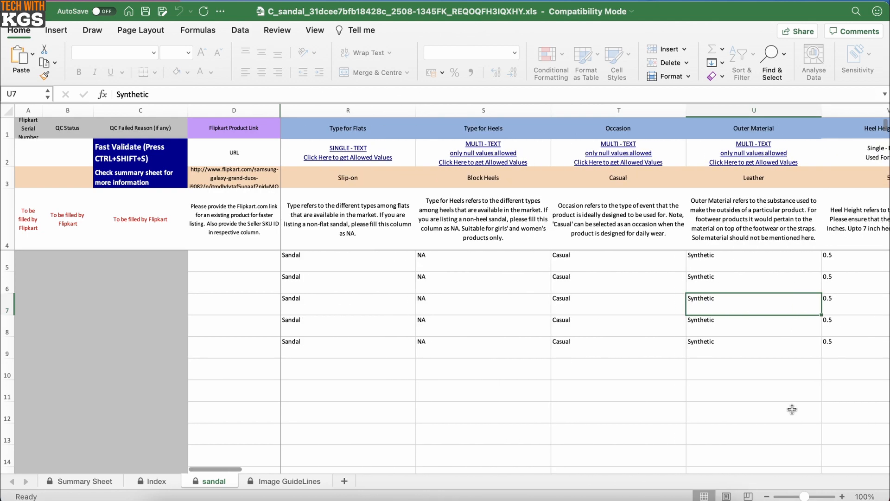
key("Left")
key("Right")
key("Right")
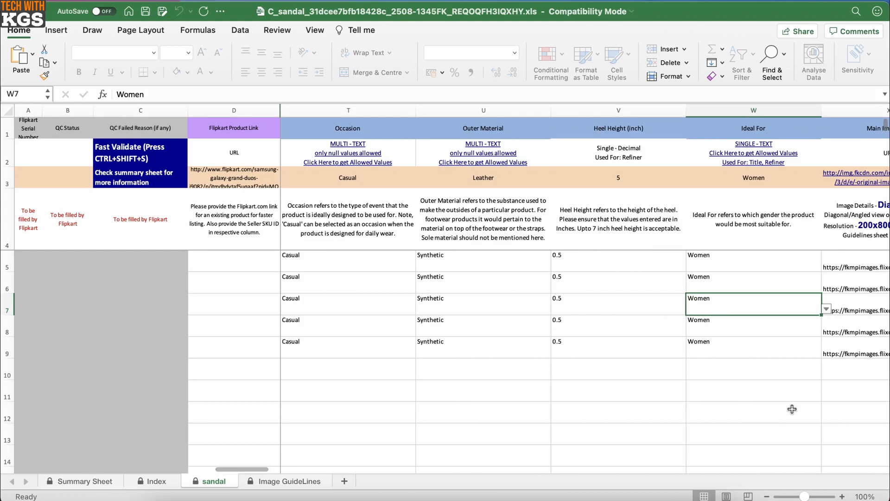
Recheck the Heel Height entry in row 7 and examine the Main Image URL and Other Image URL 1 links.
key("Right")
key("Left")
key("Left")
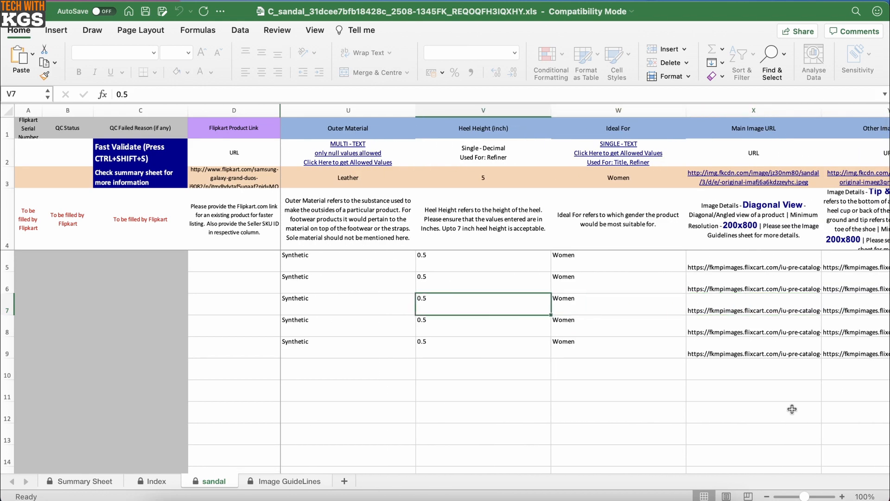
key("Right")
key("Right")
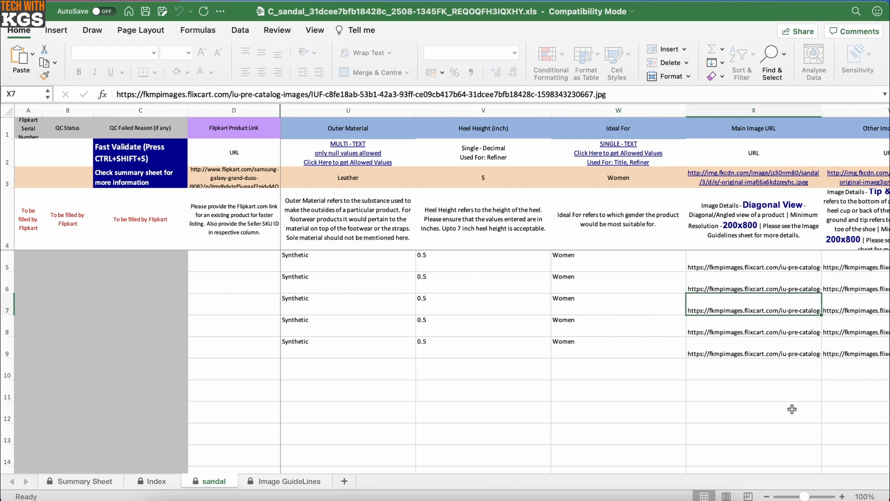
key("Right")
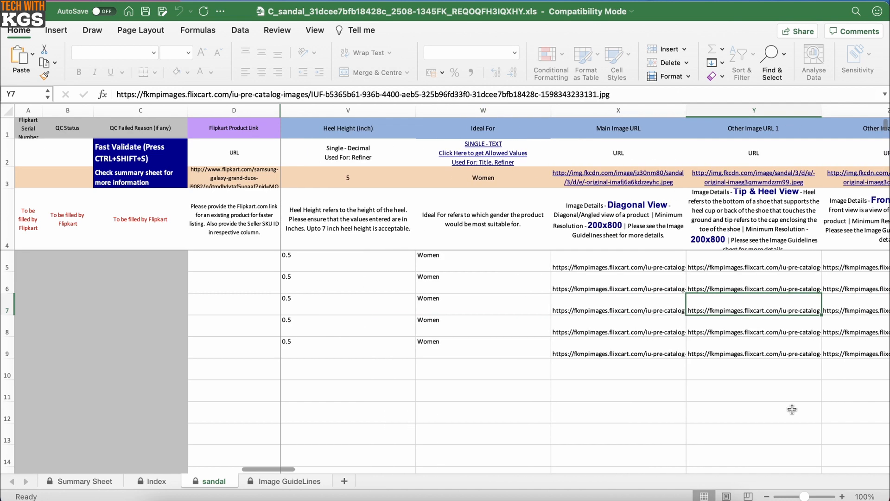
key("Left")
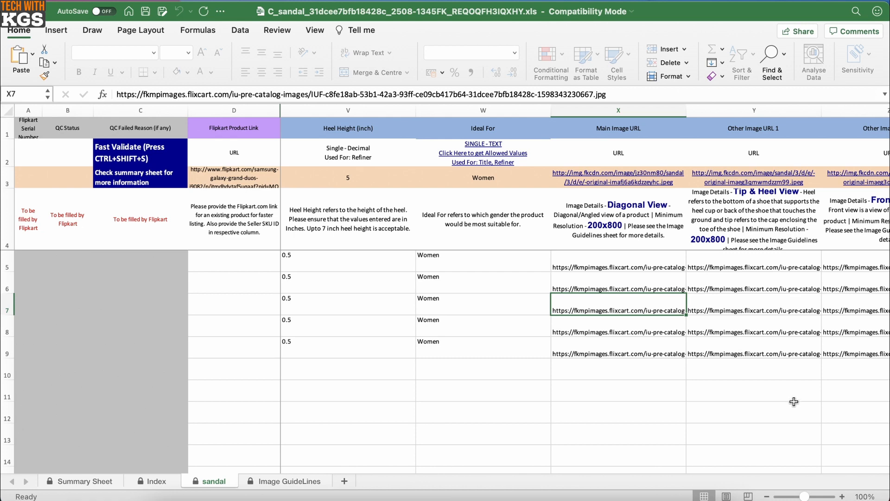
Read the Image GuideLines sheet, including the rule on uploading images to recommended domains such as Dropbox and Google Drive.
left_click(274, 481)
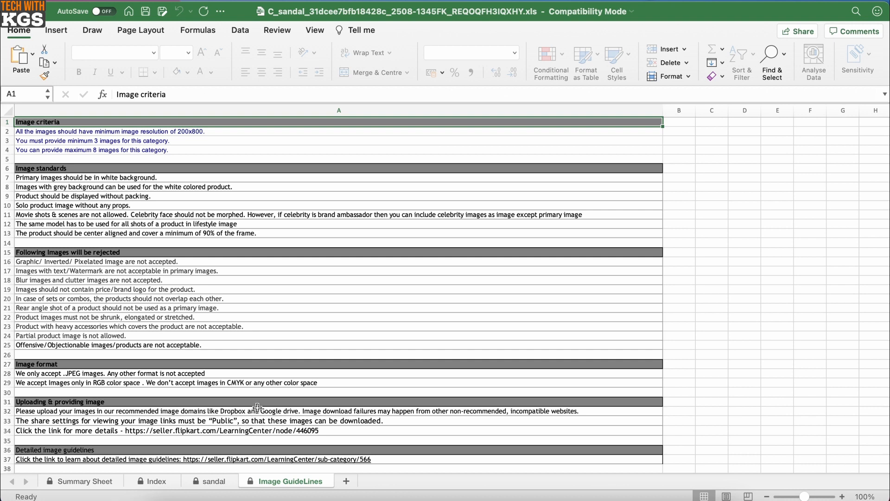
scroll(257, 409, "down", 1)
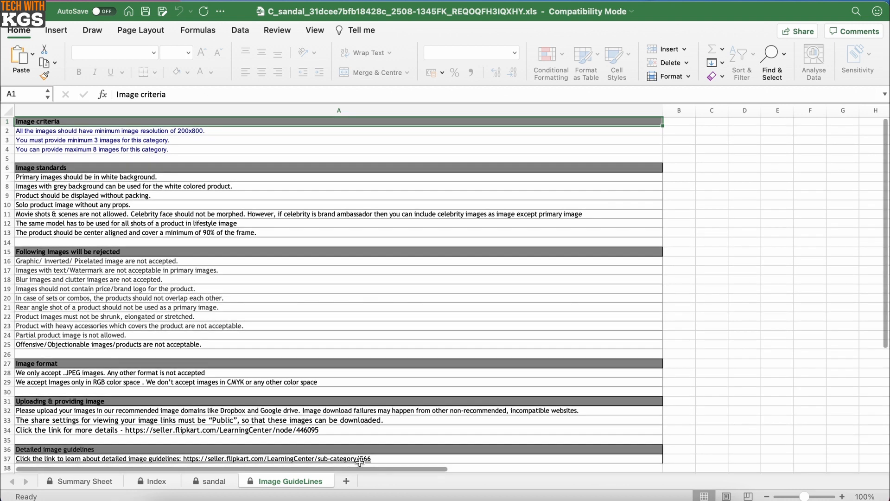
left_click(223, 410)
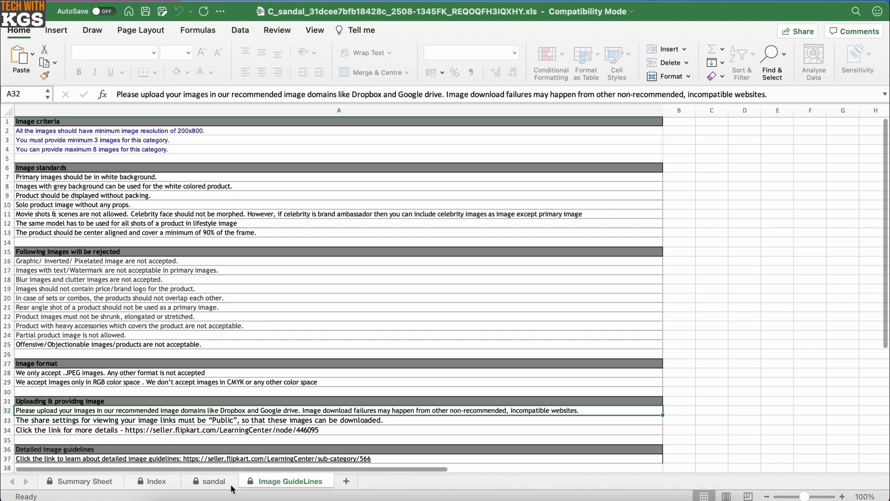
Return to the sandal sheet and examine the required views and links in the Main Image URL through Other Image URL 3 columns.
left_click(210, 481)
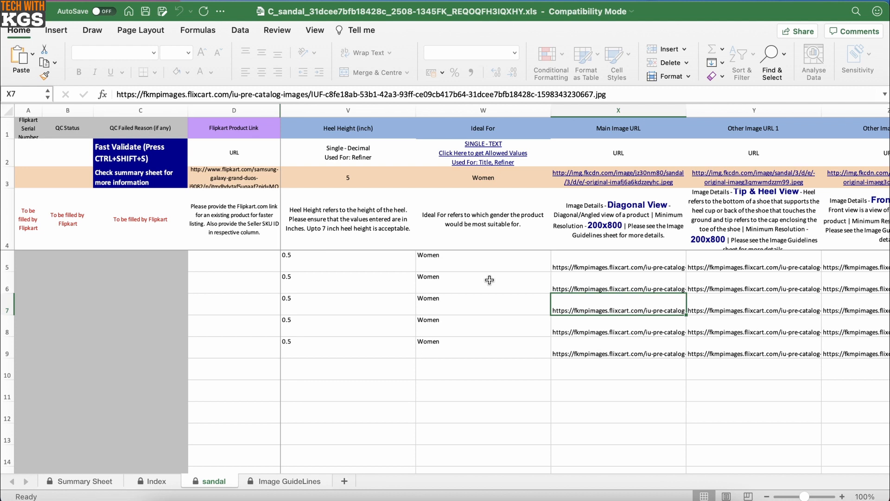
scroll(490, 280, "right", 1)
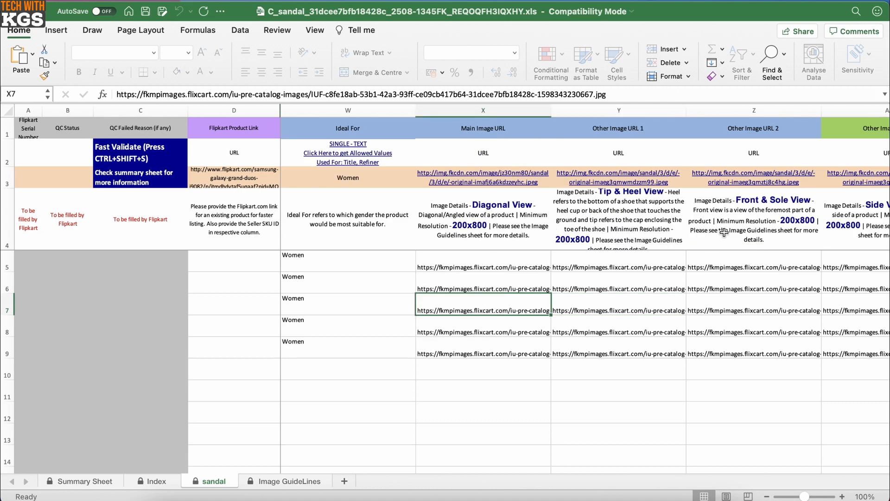
left_click(604, 305)
key("Right")
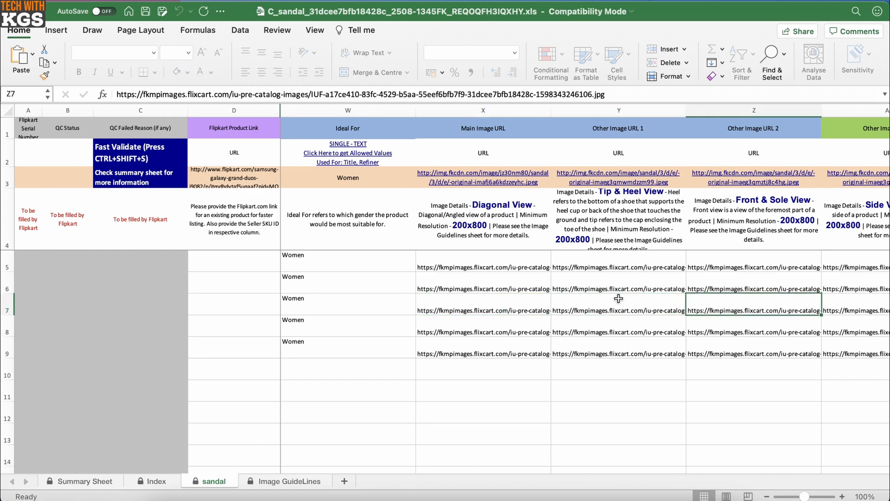
key("Up")
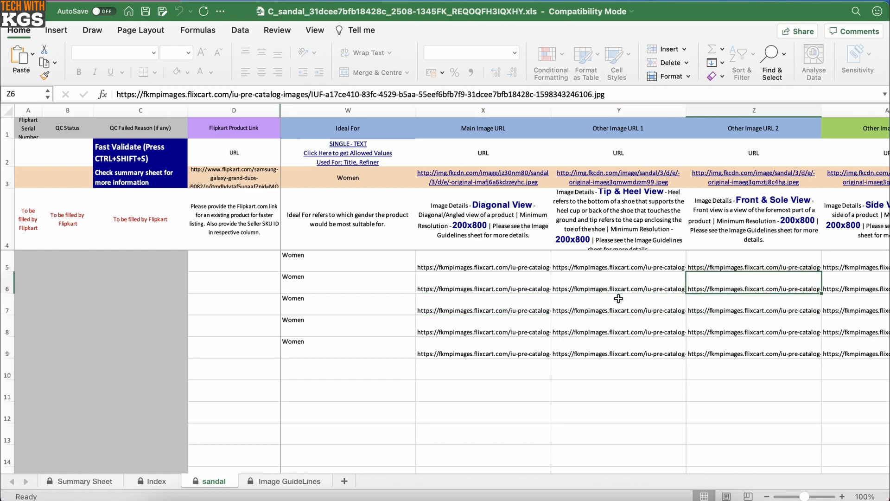
key("Right")
key("Left")
key("Right")
key("Right")
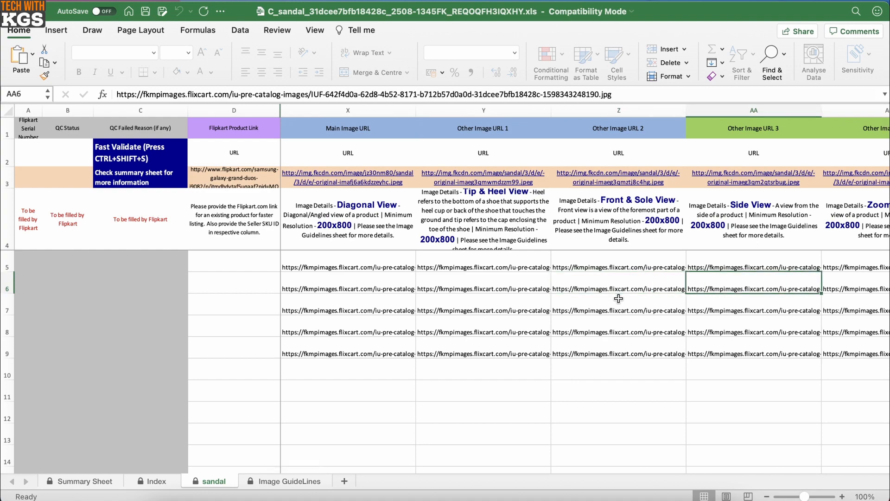
key("Left")
key("Left")
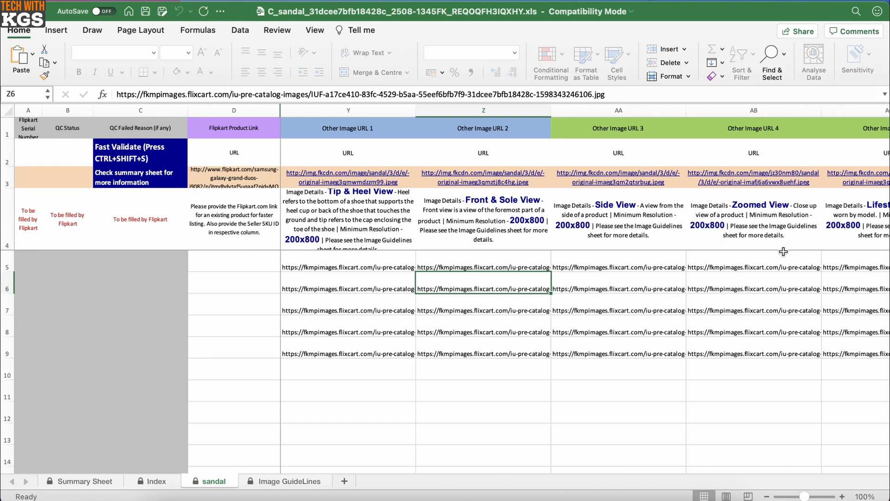
Examine the Other Image URL 4 to Other Image URL 7 columns and the Group ID entry in row 6.
key("Right")
key("Right")
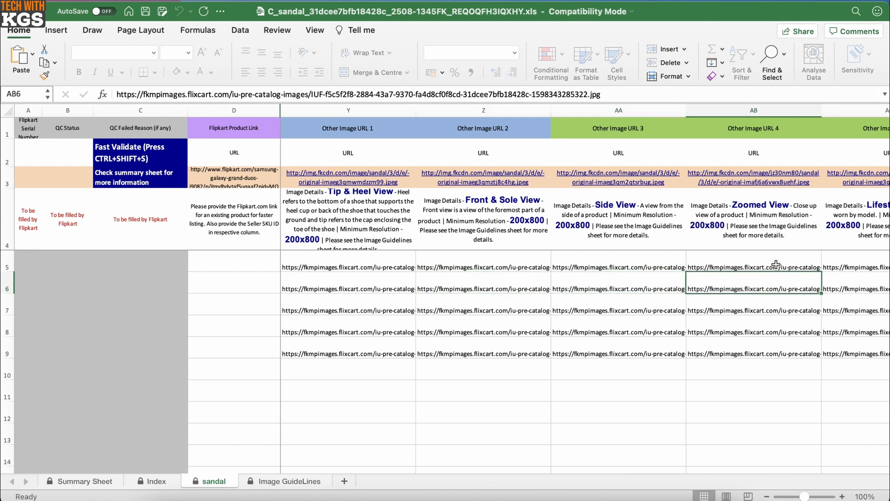
key("Right")
key("Right")
key("Right")
key("Right")
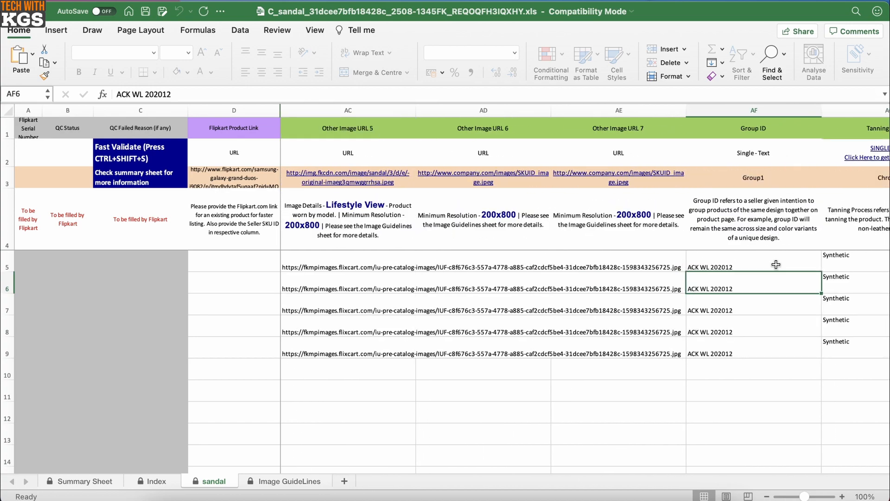
Examine the Tanning Process, Leather Type and External Identifier columns and read down the Weight (g) entries.
key("Right")
key("Right")
key("Right")
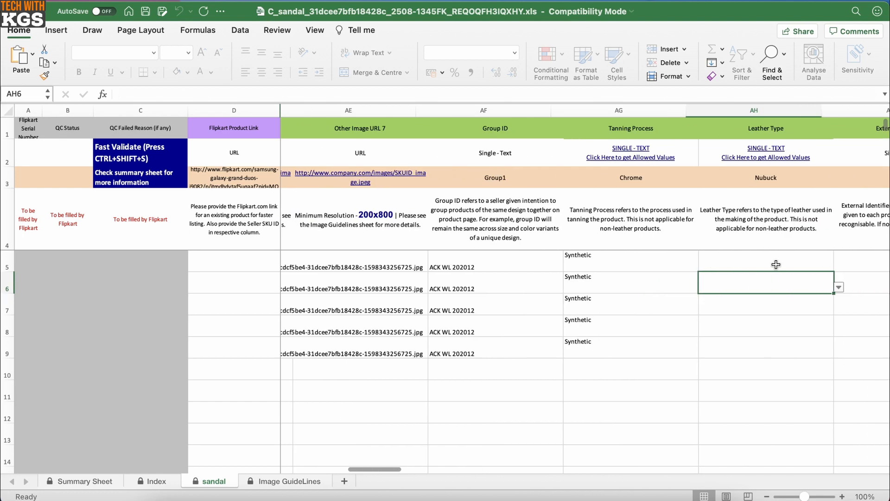
key("Left")
key("Right")
key("Right")
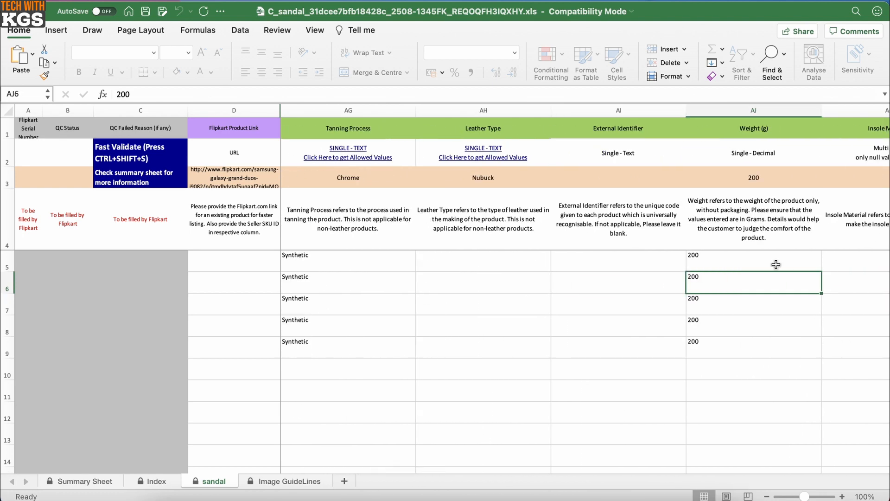
key("Up")
key("Down")
key("Down")
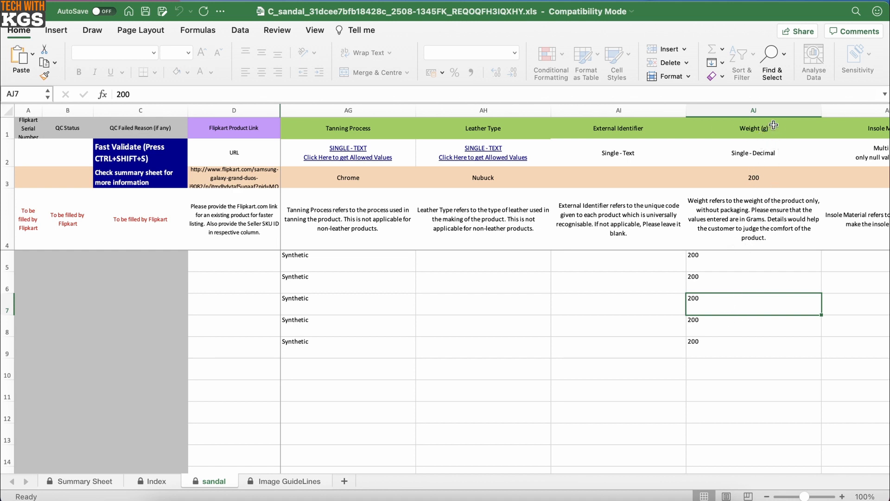
Examine the Insole Material, Pack of, Closure and Heel Pattern columns and read the Pack of and Heel Pattern descriptions.
key("Right")
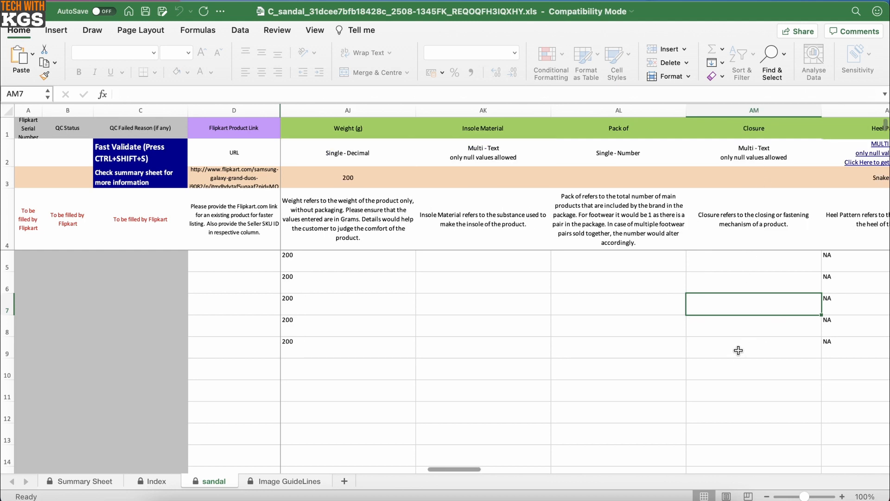
key("Right")
key("Right")
key("Right")
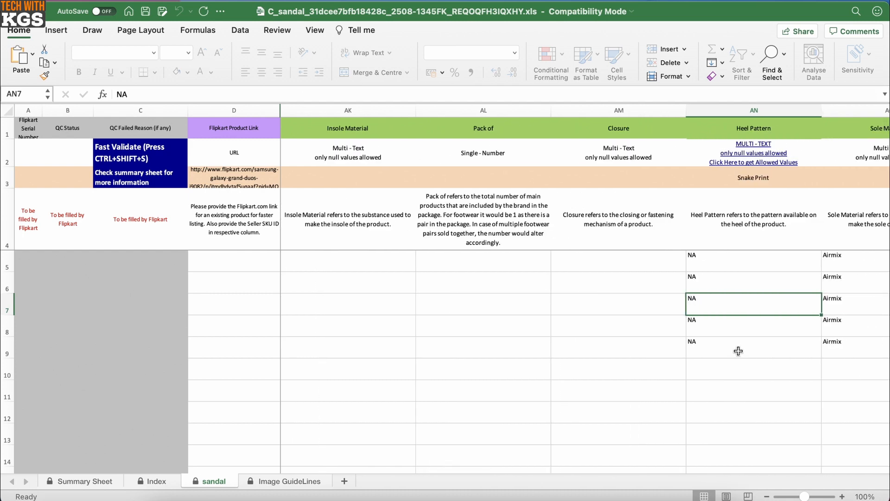
left_click(458, 204)
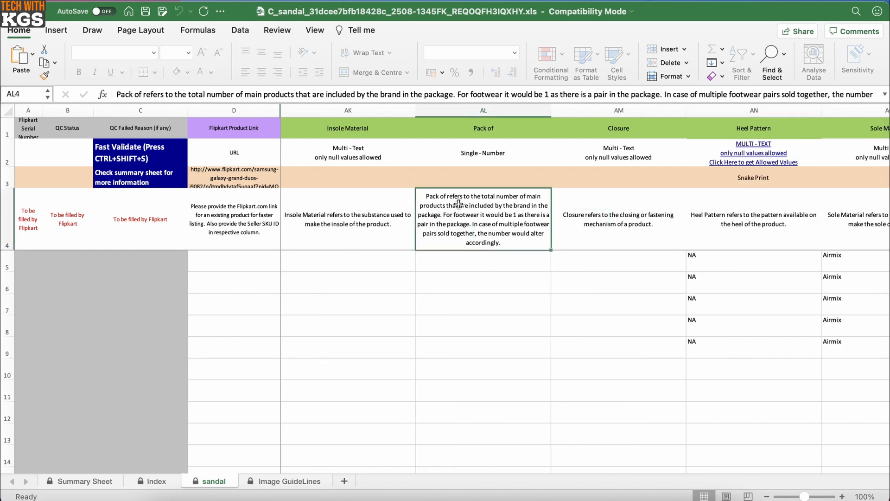
left_click(702, 223)
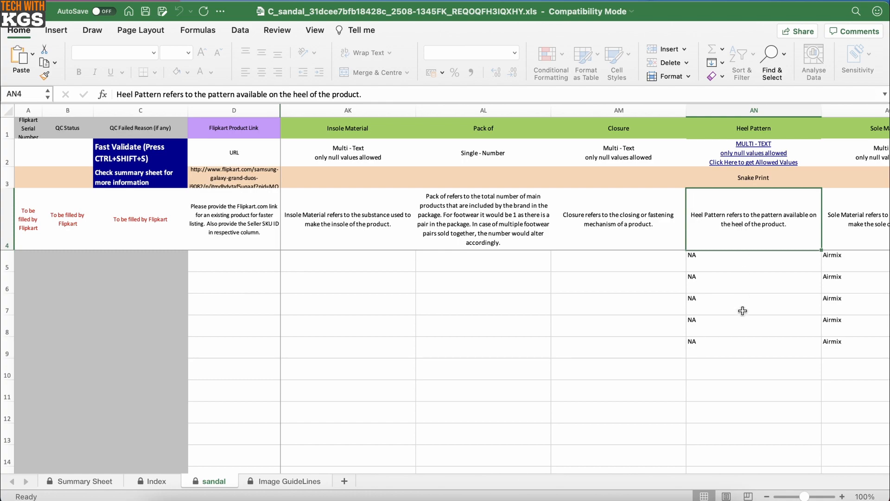
Examine the first product's Heel Pattern, Sole Material and Inner Material entries.
key("Down")
key("Right")
key("Right")
key("Right")
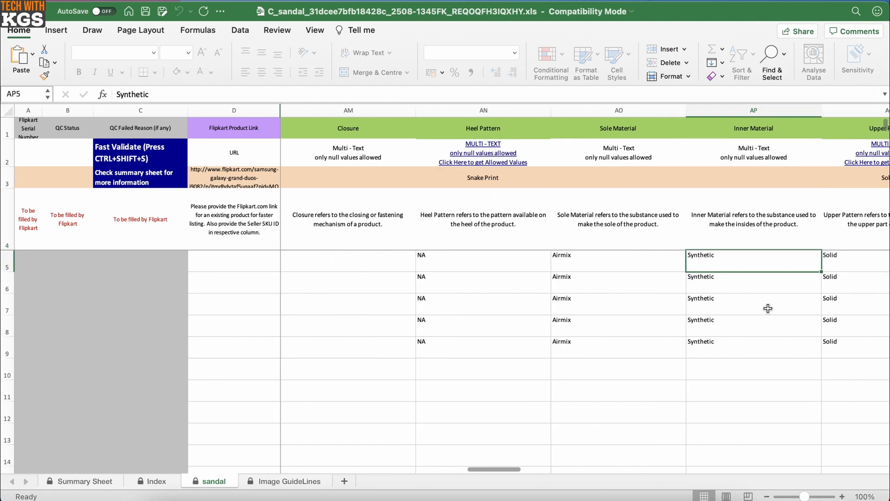
Examine the first product's entries from Upper Pattern through Care instructions, Other Details and Removable Insole to Sales Package.
key("Right")
key("Right")
key("Right")
key("Right")
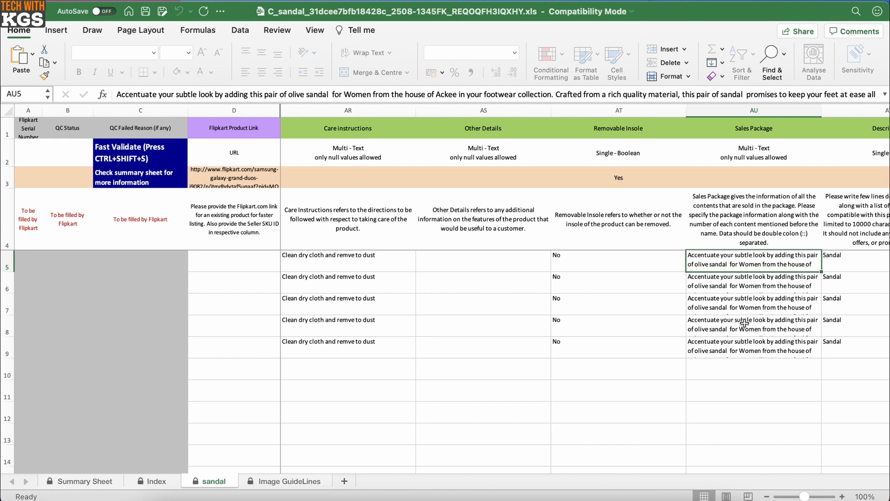
Examine the first product's Description and Search Keywords entries and read the rules for both columns.
key("Right")
key("Right")
key("Right")
key("Left")
key("Left")
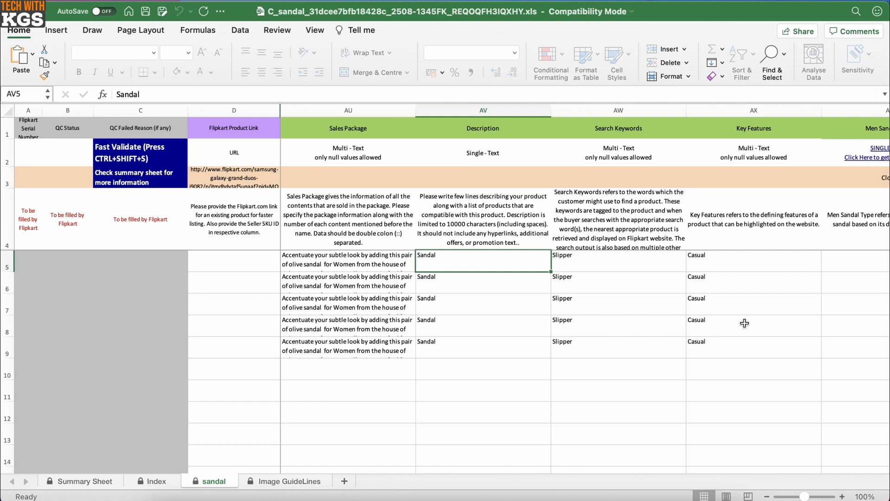
key("Right")
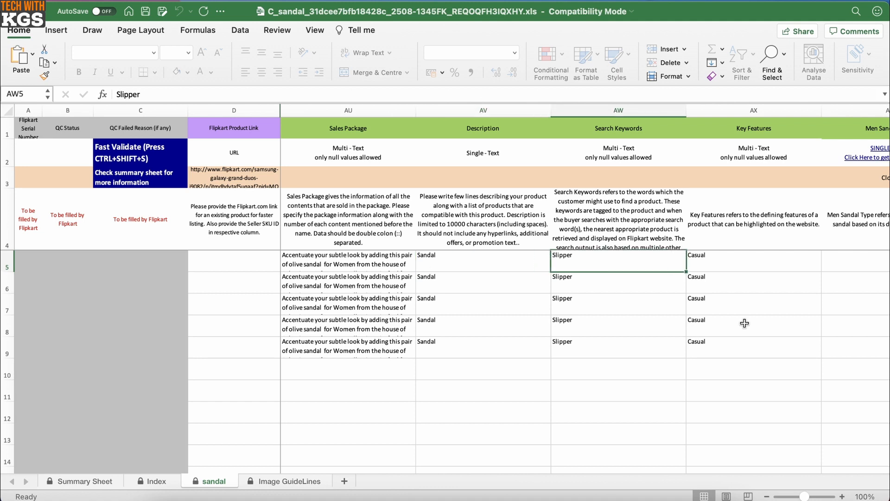
key("Left")
Examine the Key Features, Men Sandal Type, Video URL and EAN/UPC columns, continuing to Trend.
key("Right")
key("Right")
key("Right")
key("Right")
key("Right")
key("Left")
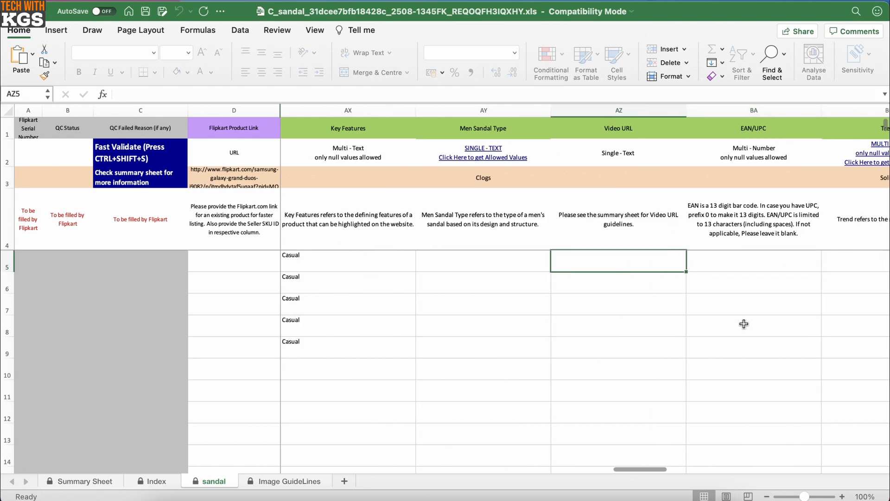
key("Right")
key("Right")
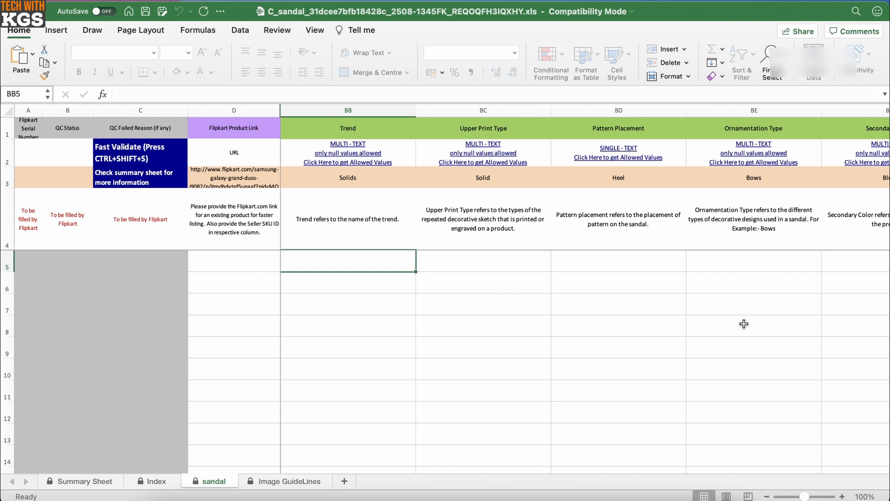
Examine the Upper Print Type, Pattern Placement, Ornamentation Type, Secondary Color and Label Size columns through to Trend AW 16.
key("Right")
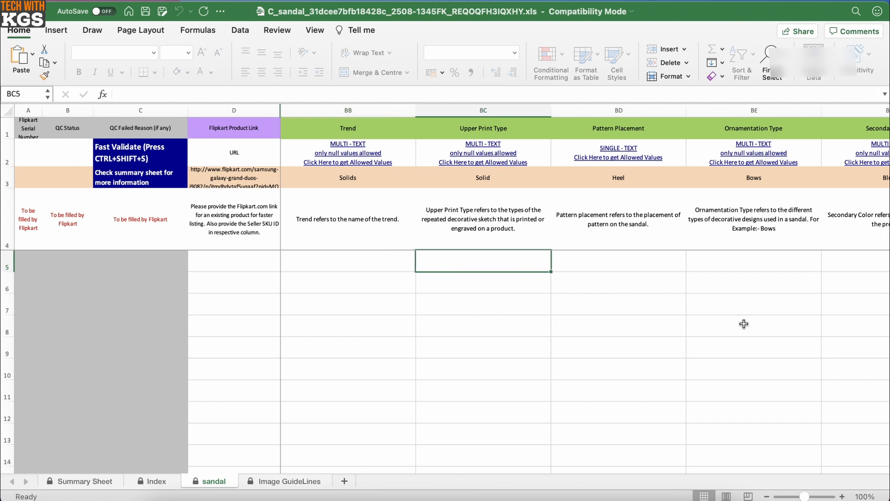
key("Right")
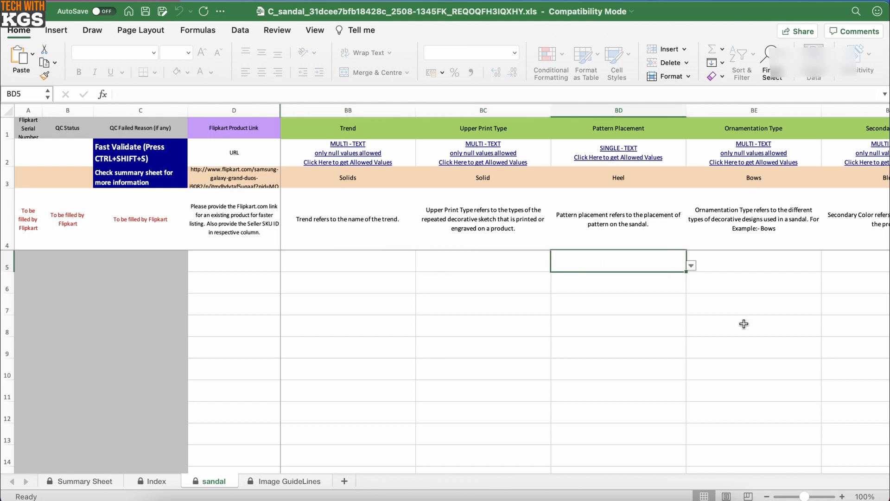
key("Right")
key("Right")
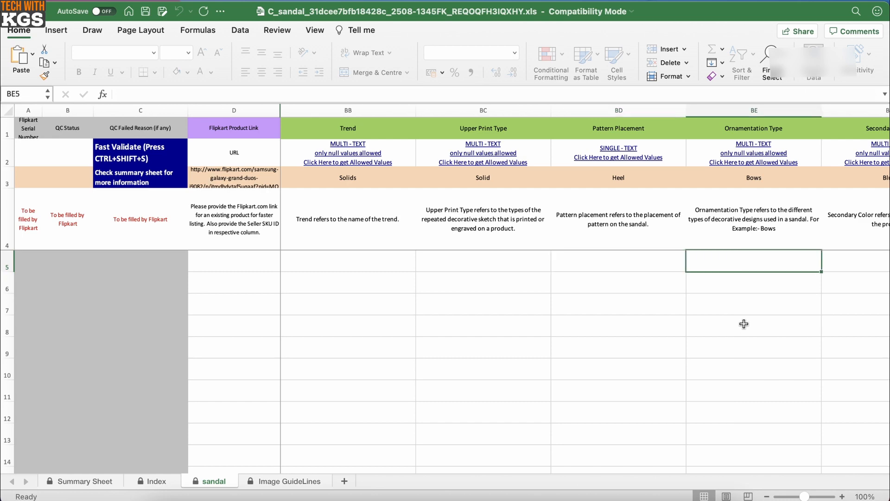
key("Right")
key("Right")
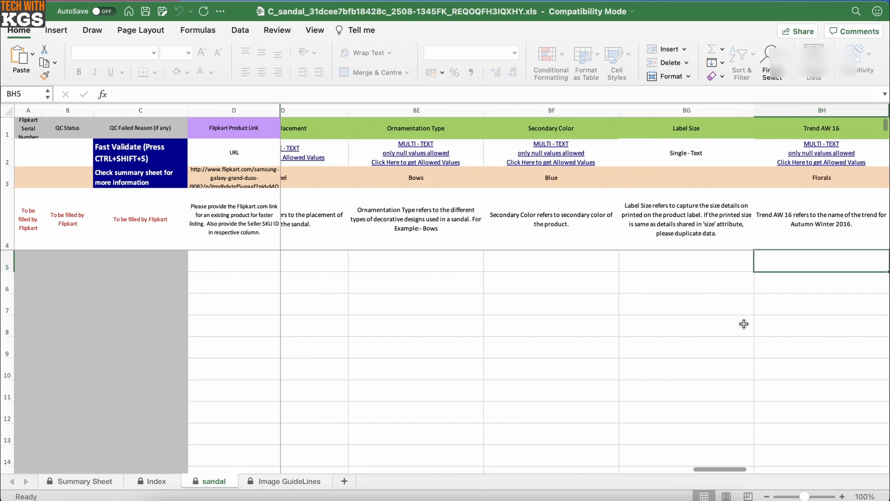
key("Down")
key("Down")
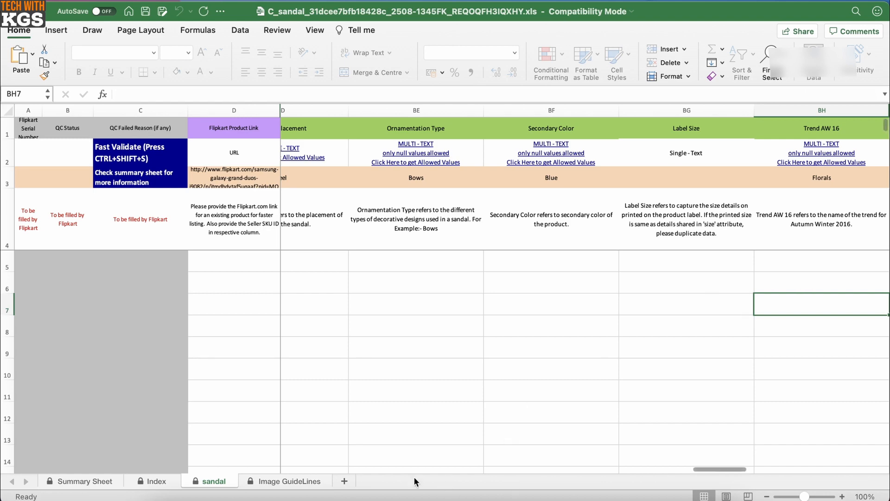
Switch to the Flipkart Seller dashboard, upload C_sandal_31dcee7bfb18428c_2508-1345FK_REQOQFH3IQXHY.xls from the ACKEE folder, and check the feed's quality check status.
left_click(233, 493)
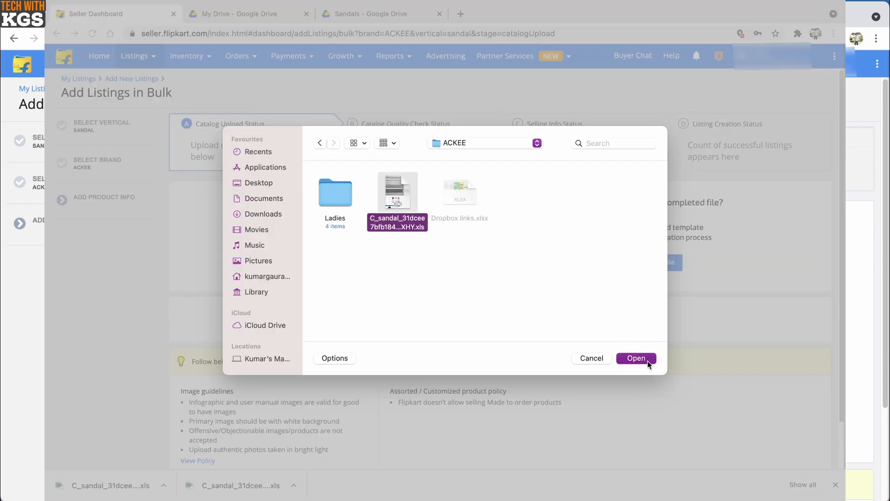
left_click(648, 361)
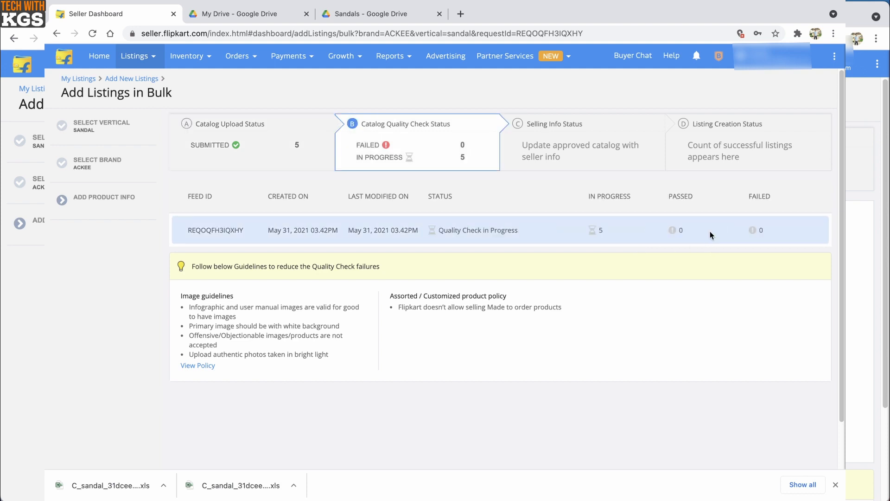
left_click(711, 232)
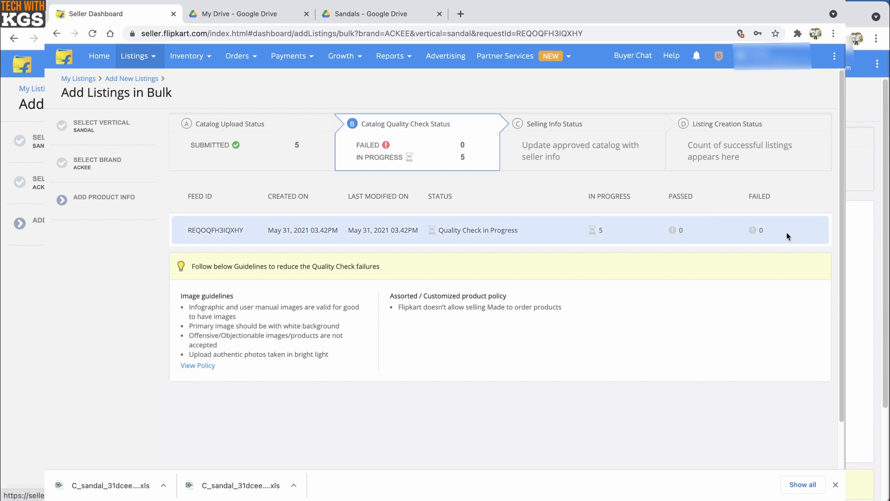
Open My Listings to view the seller's active listings.
mouse_move(136, 56)
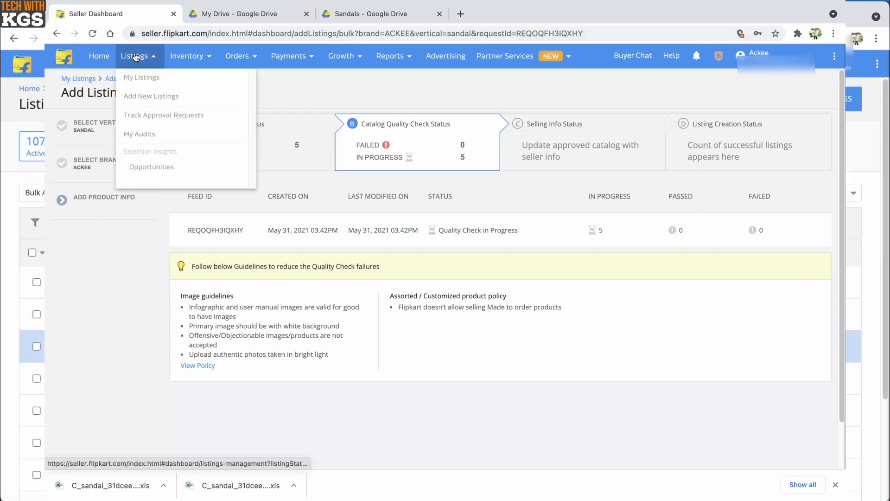
left_click(135, 77)
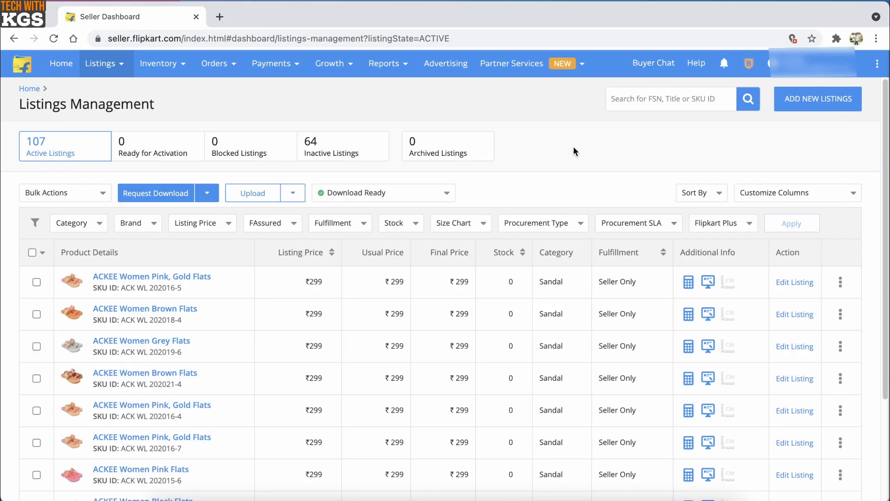